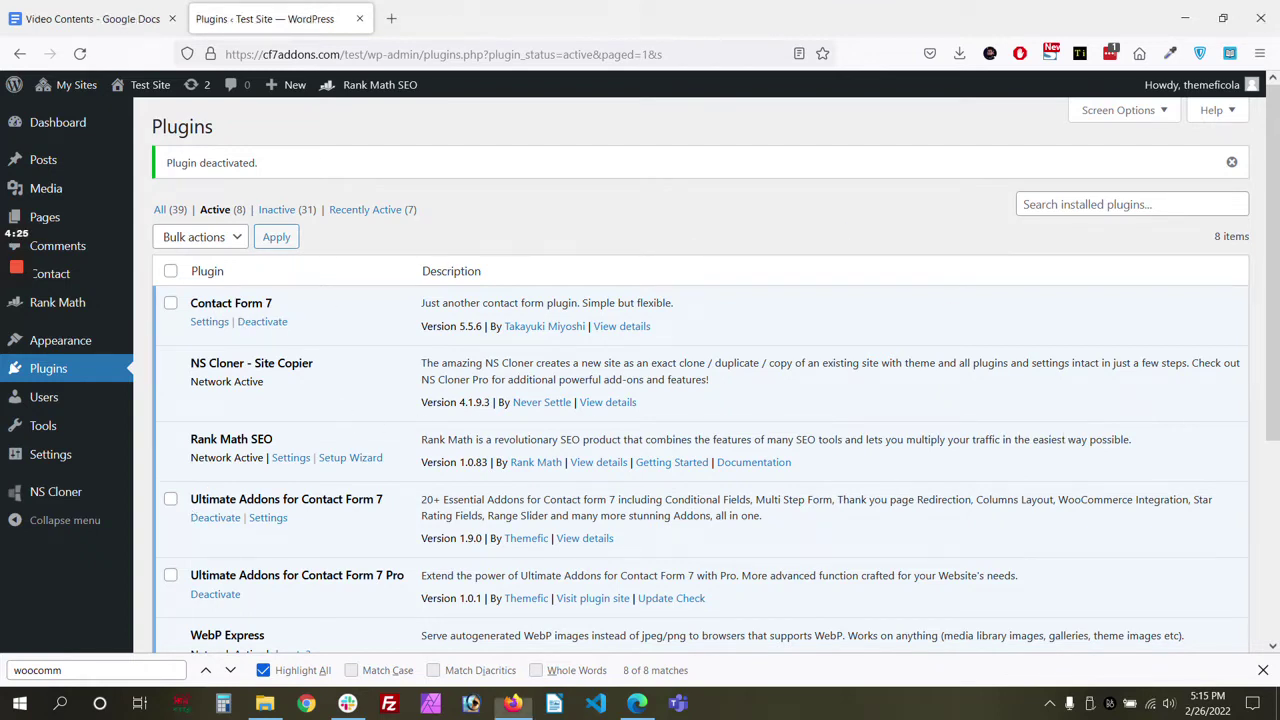
Step: Activate the UACF7 Addon - Column Custom Width plugin from the full list of installed plugins
left_click_drag(190, 499, 383, 500)
scroll(378, 526, "down", 2)
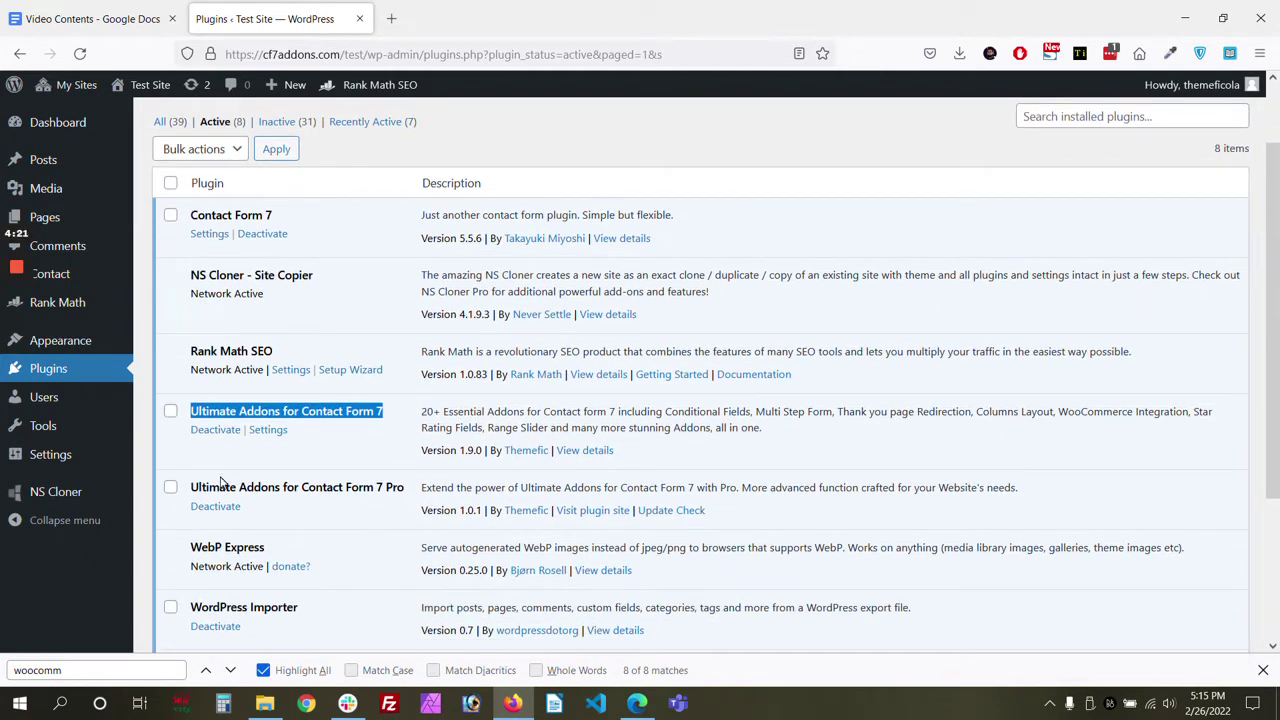
scroll(226, 478, "up", 2)
left_click(168, 210)
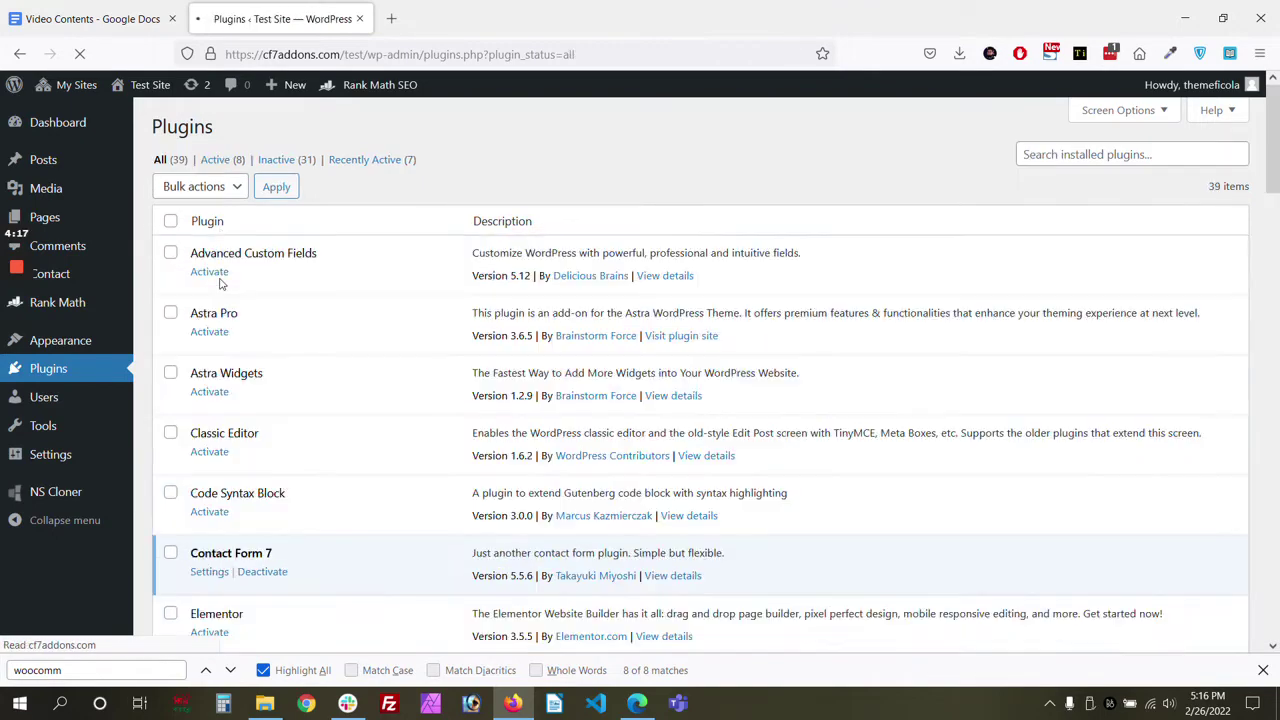
scroll(221, 284, "down", 10)
scroll(700, 370, "down", 10)
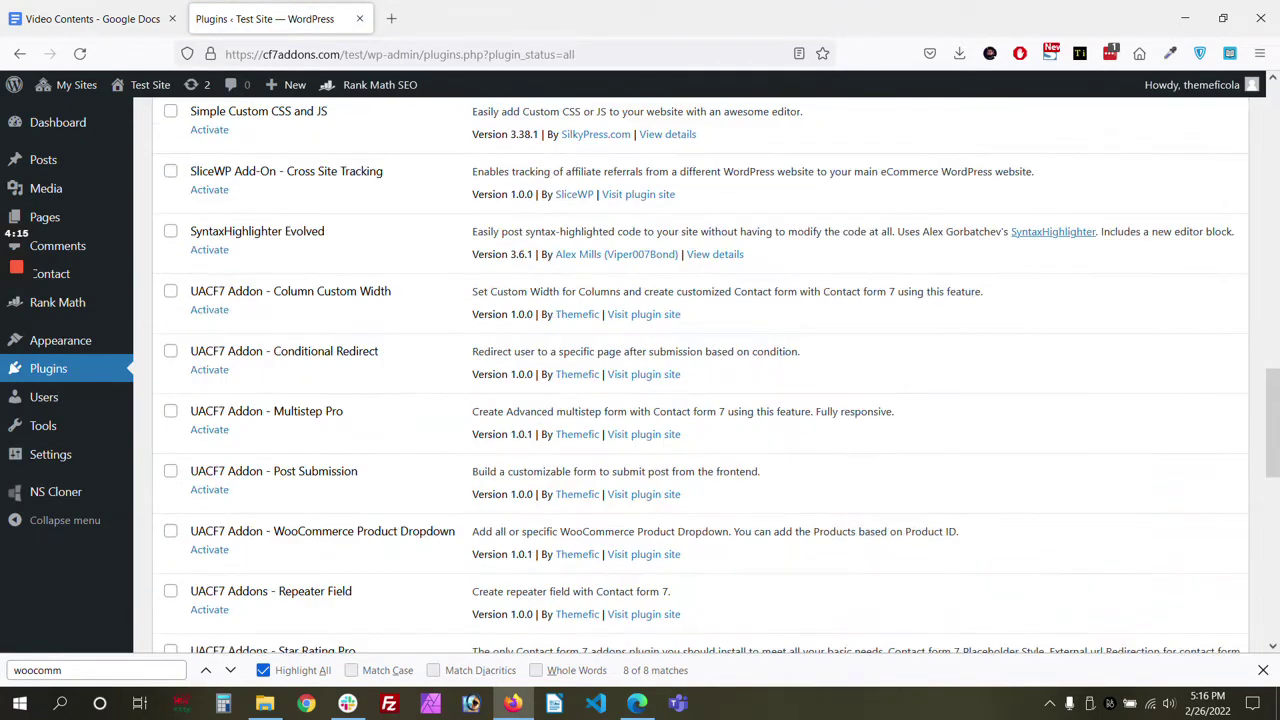
left_click(220, 311)
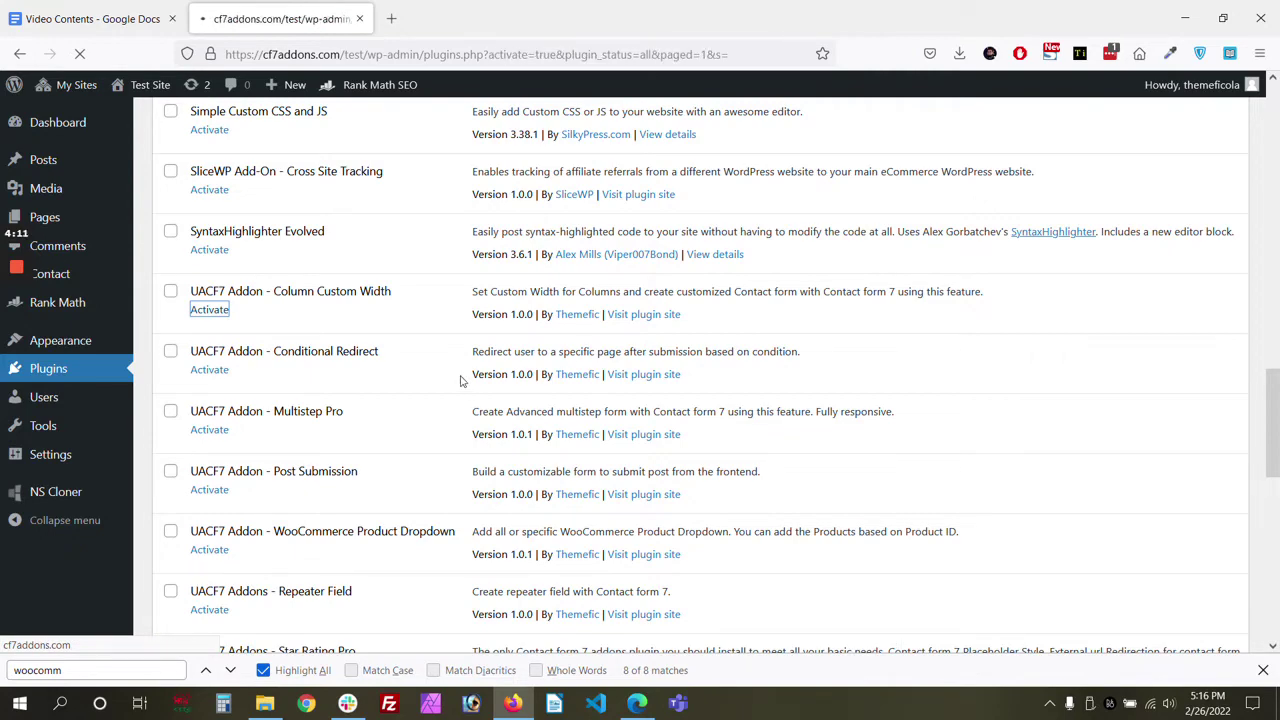
Step: Enable the Column or Grid addon in the Ultimate Addons settings for Contact Form 7 and save the settings
mouse_move(60, 274)
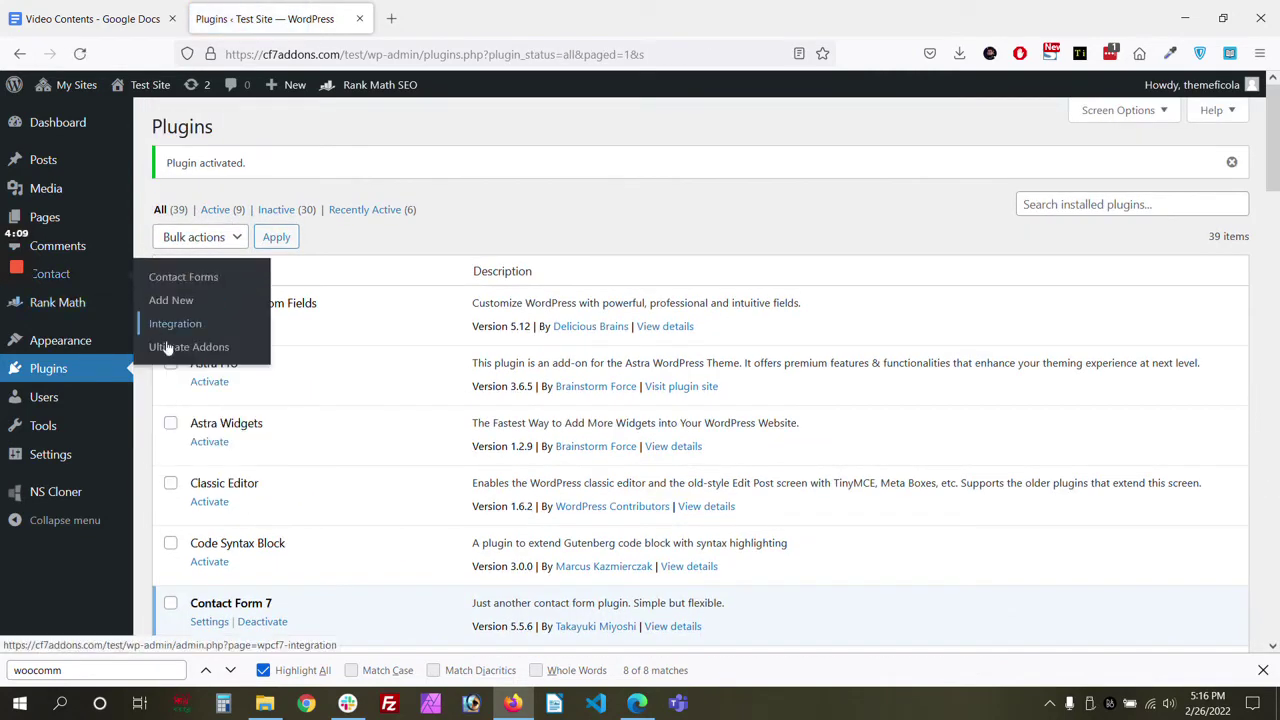
left_click(174, 350)
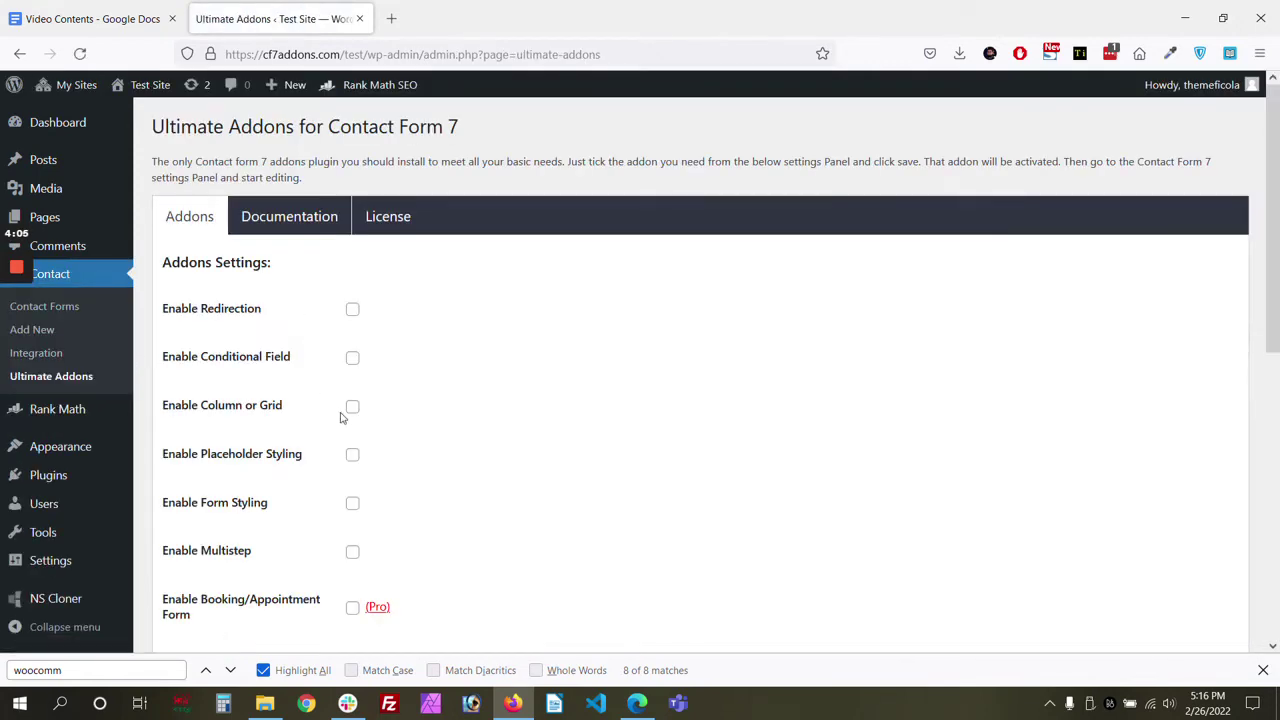
left_click(353, 410)
scroll(405, 422, "down", 5)
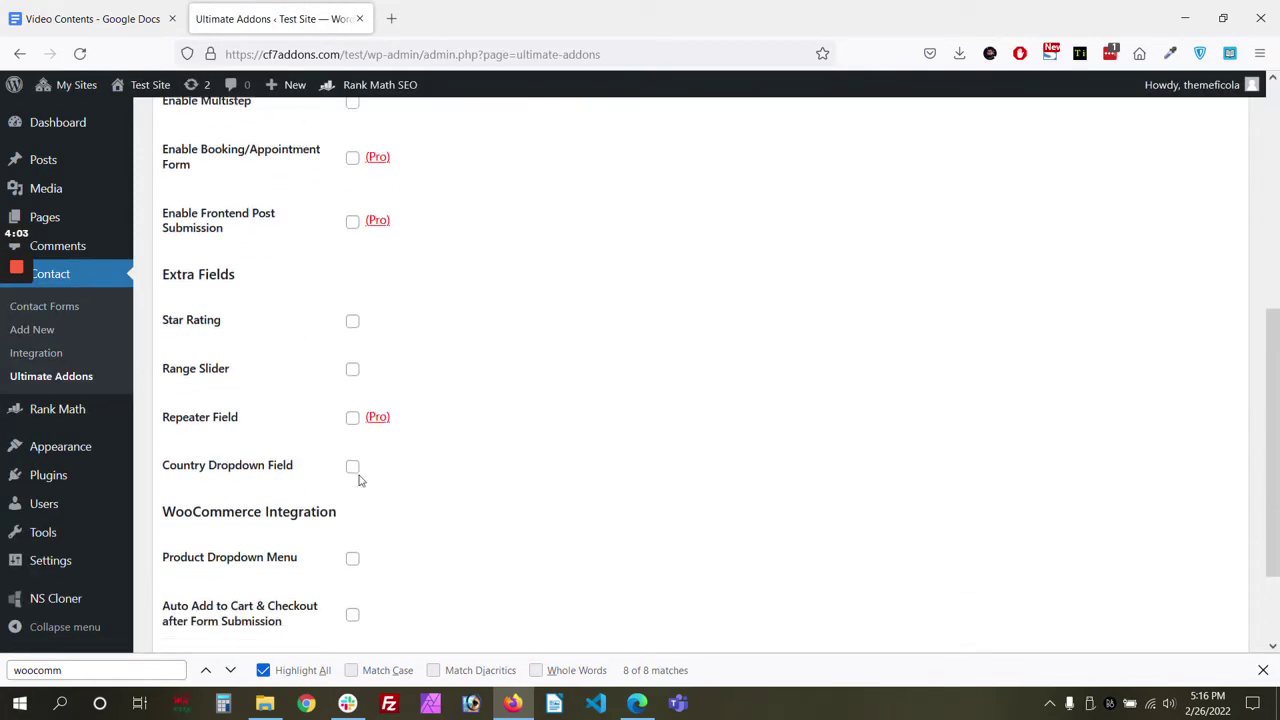
scroll(361, 481, "down", 2)
left_click(203, 548)
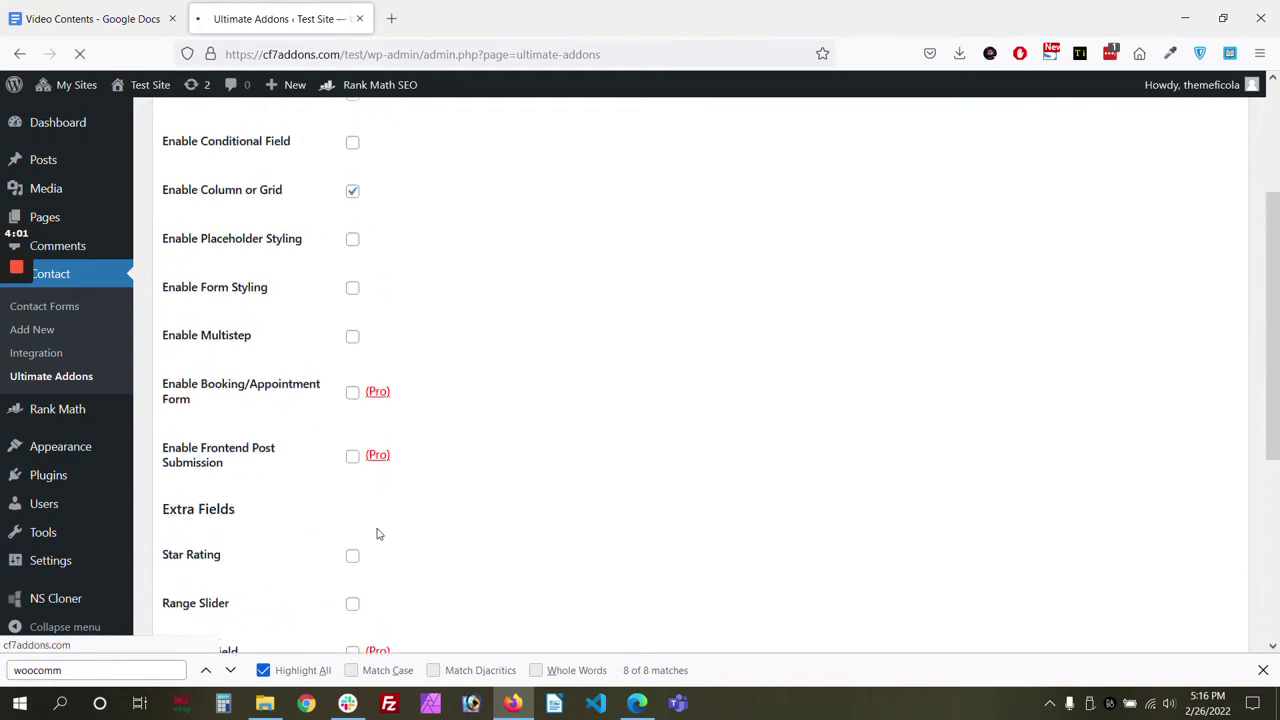
Step: Create a new contact form titled "Columns Form"
left_click(62, 330)
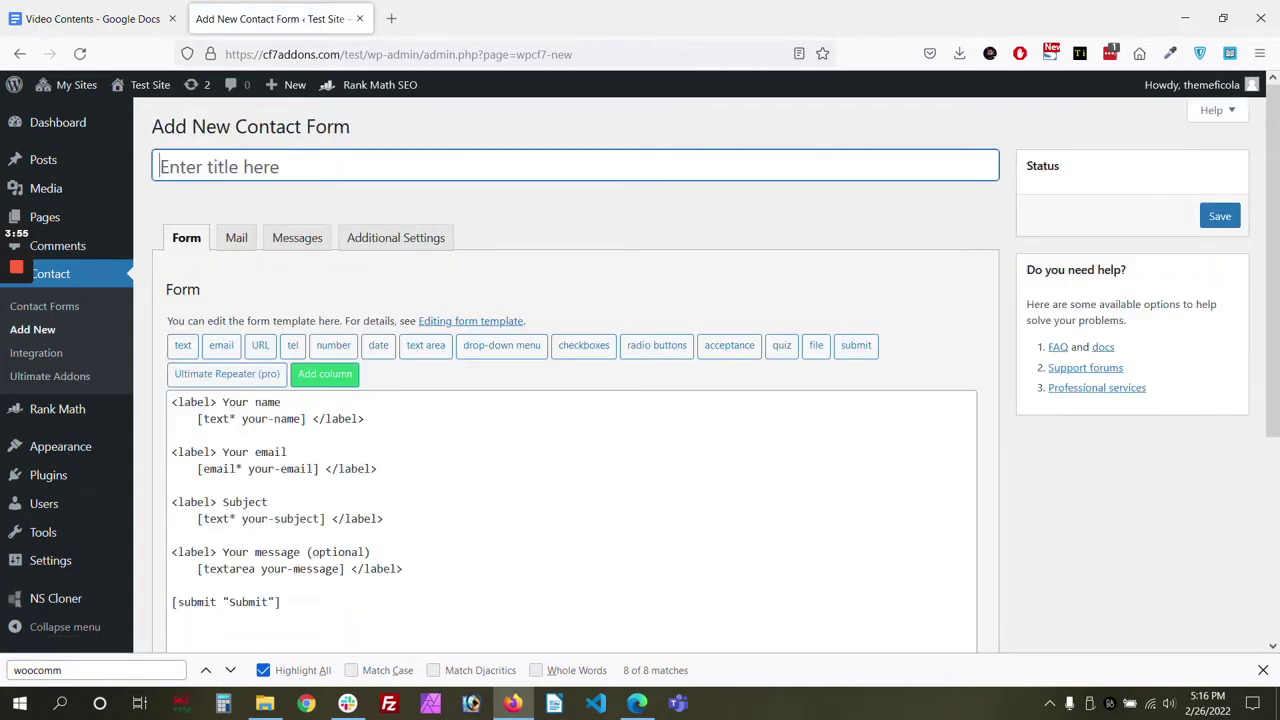
type("Co")
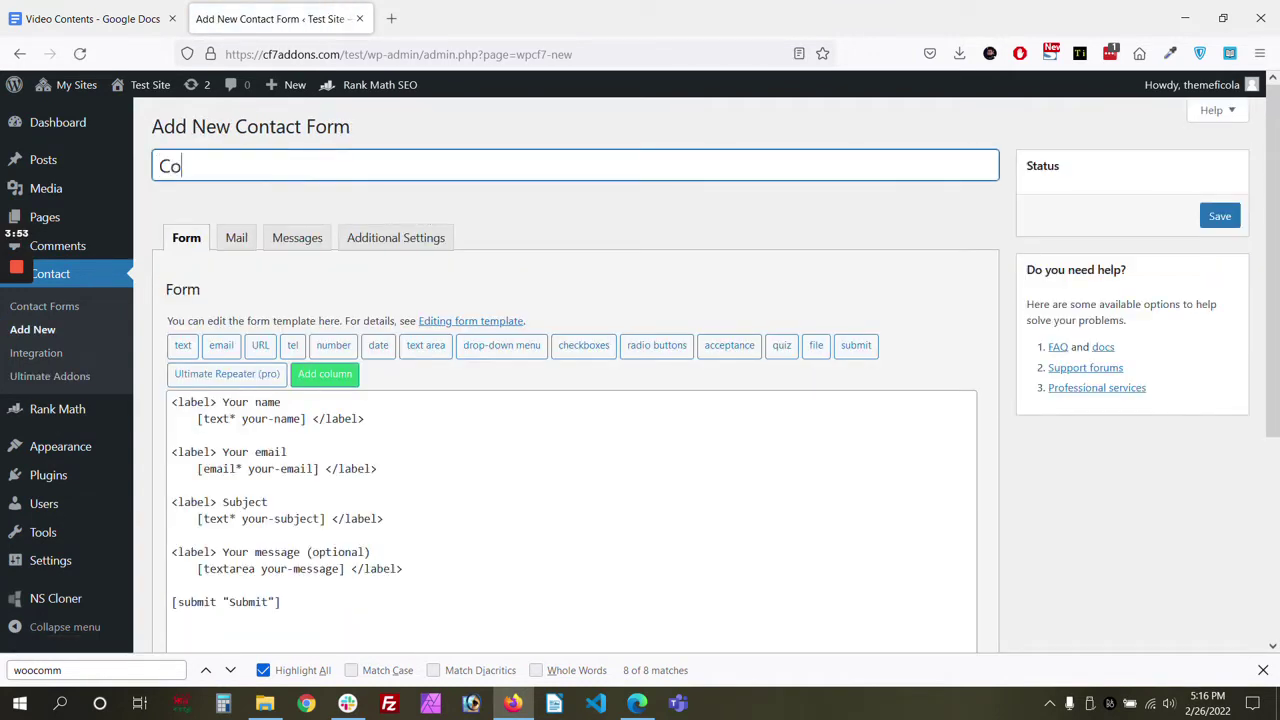
type("lumns Form")
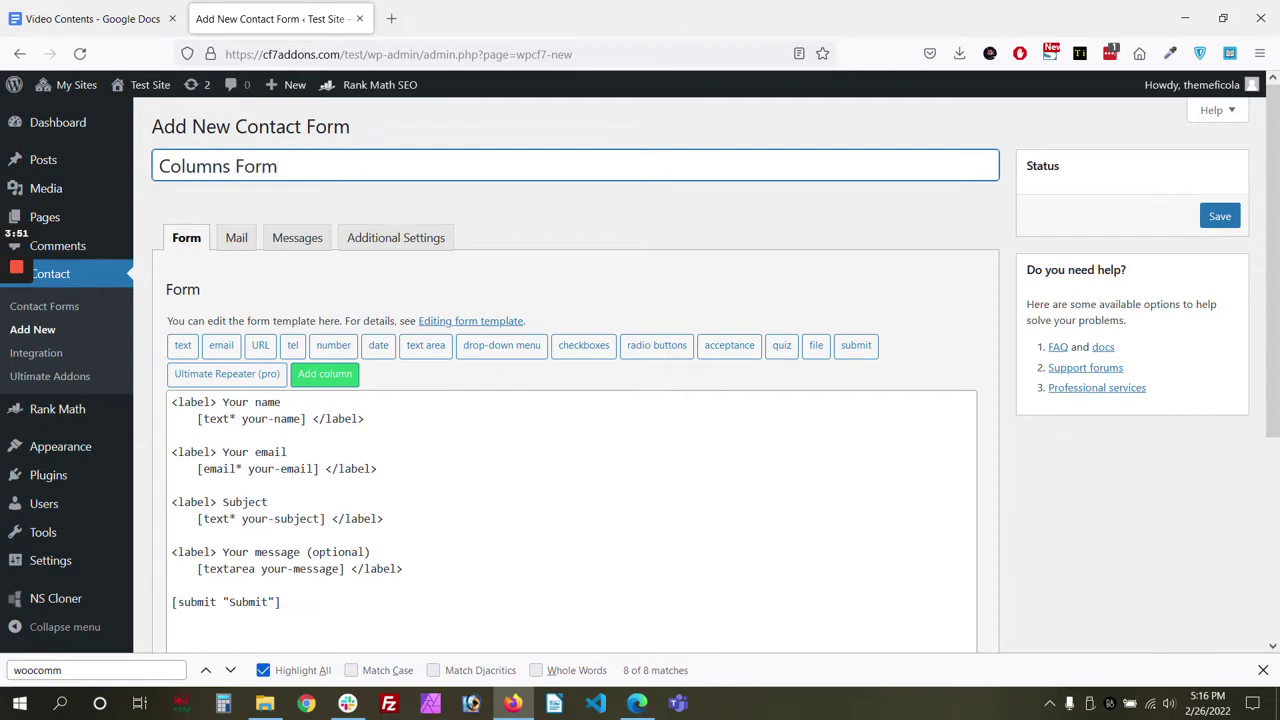
Step: Insert an empty line above the Your name label at the start of the form template
left_click(570, 520)
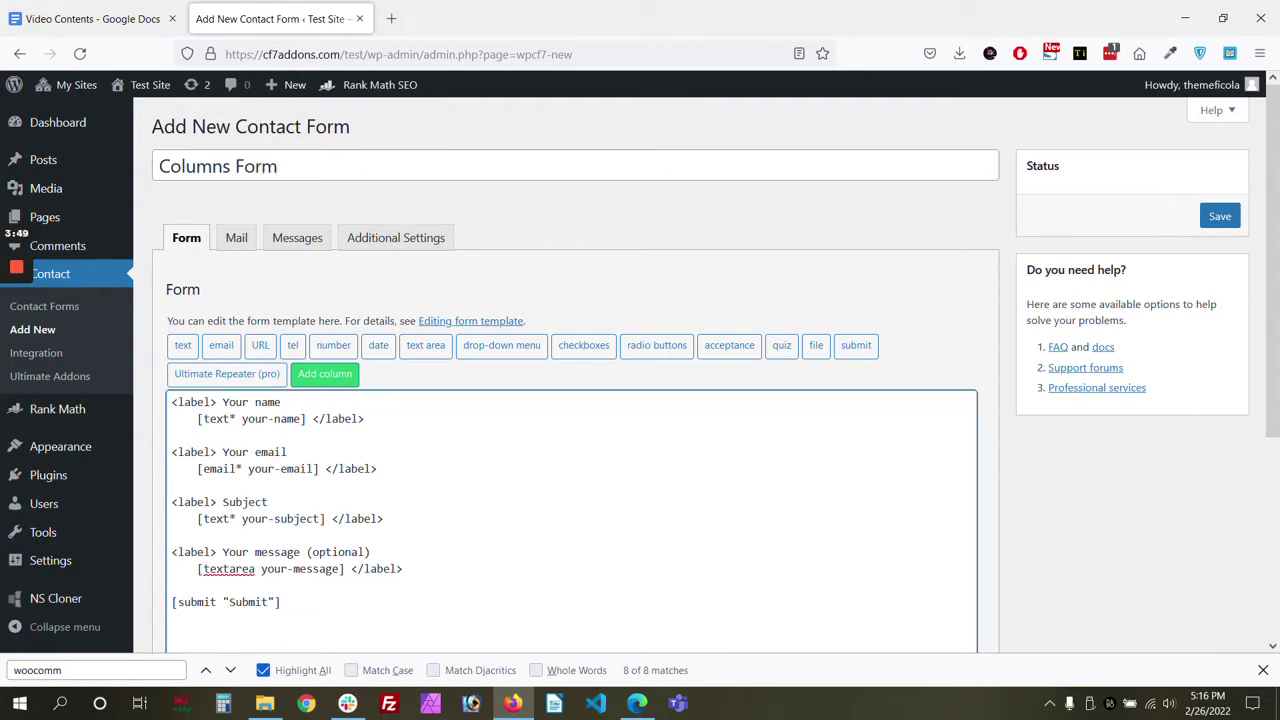
left_click(171, 485)
left_click(171, 401)
key("Return")
scroll(590, 217, "down", 1)
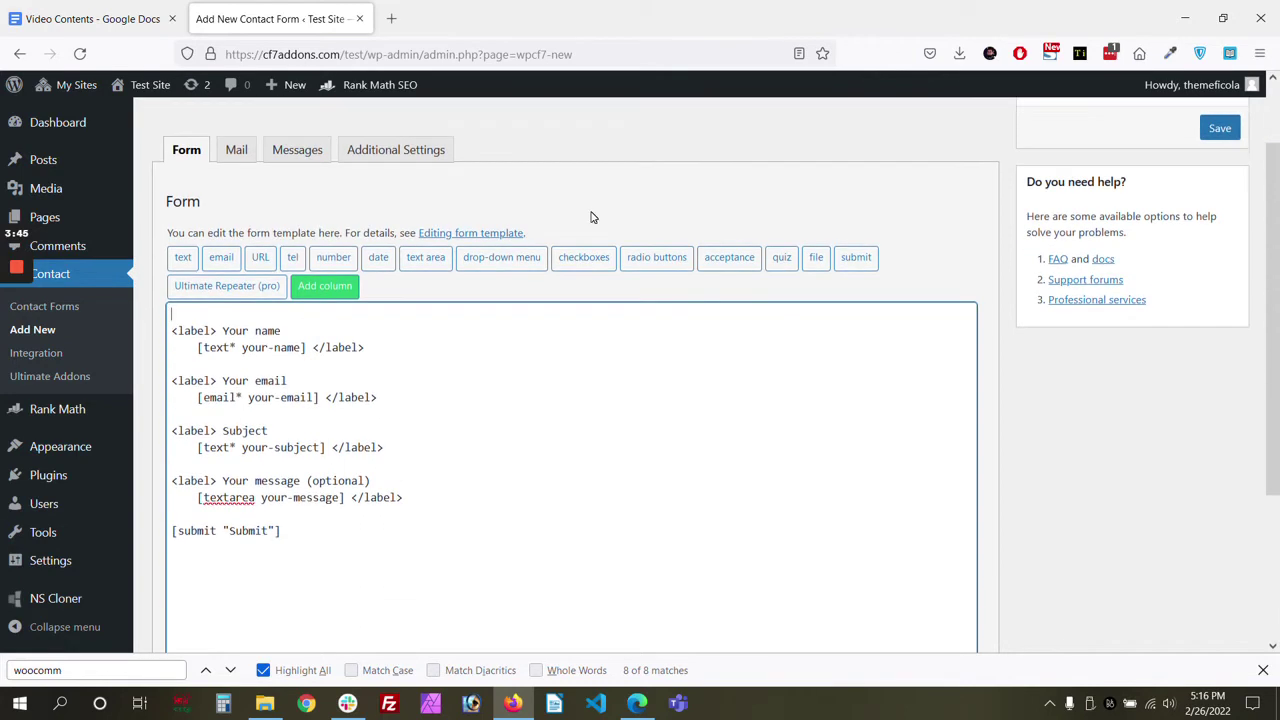
Step: Open the column form-tag generator and add three custom column width fields
left_click(326, 287)
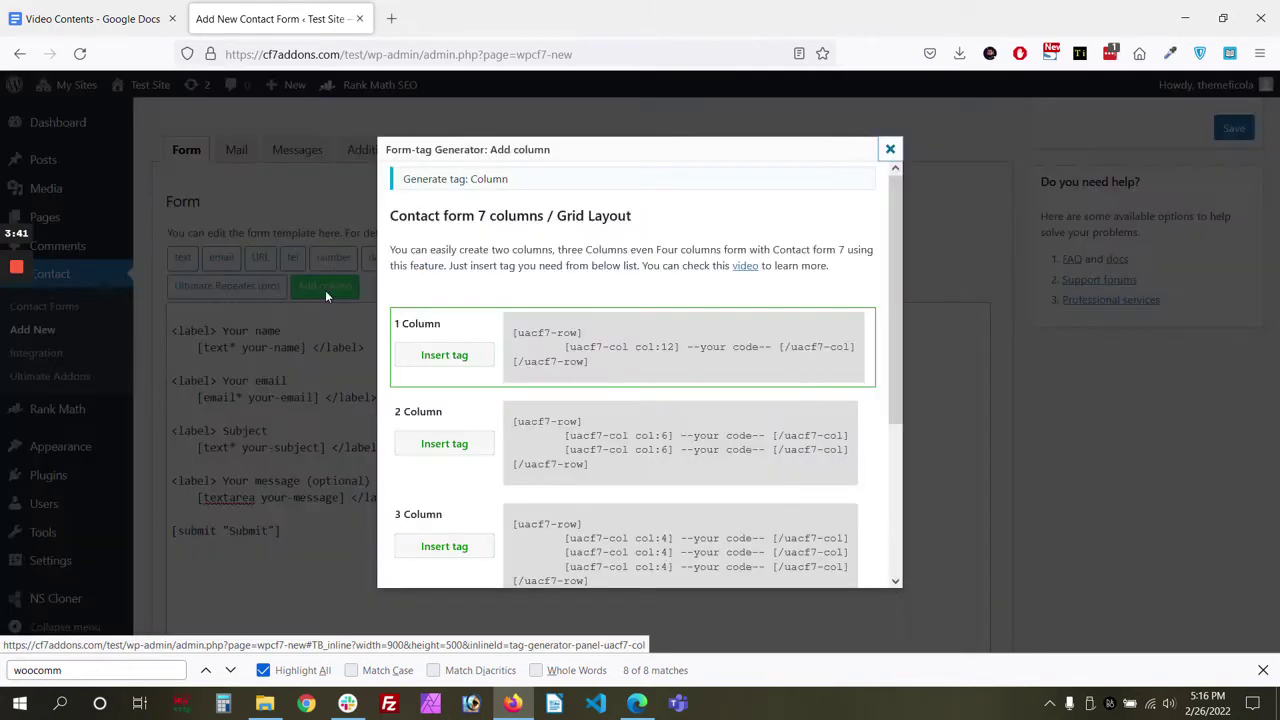
scroll(525, 323, "down", 1)
scroll(466, 389, "down", 2)
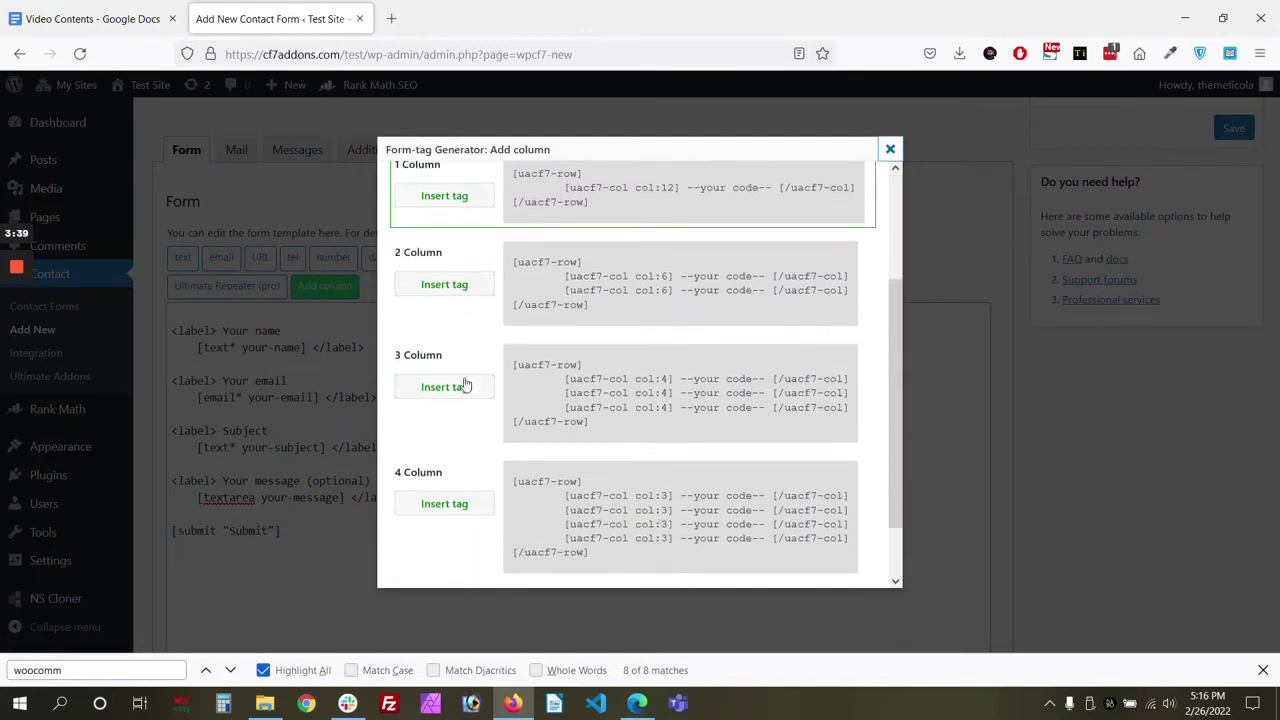
scroll(577, 398, "up", 2)
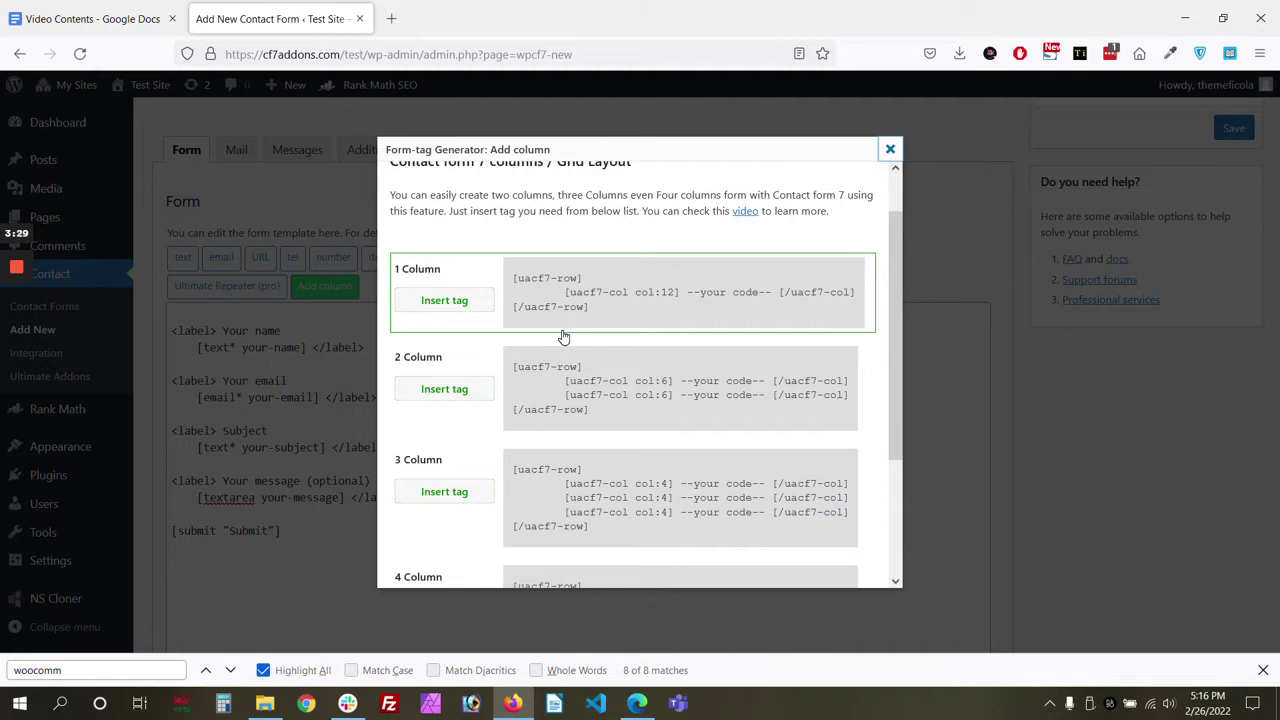
scroll(563, 337, "down", 2)
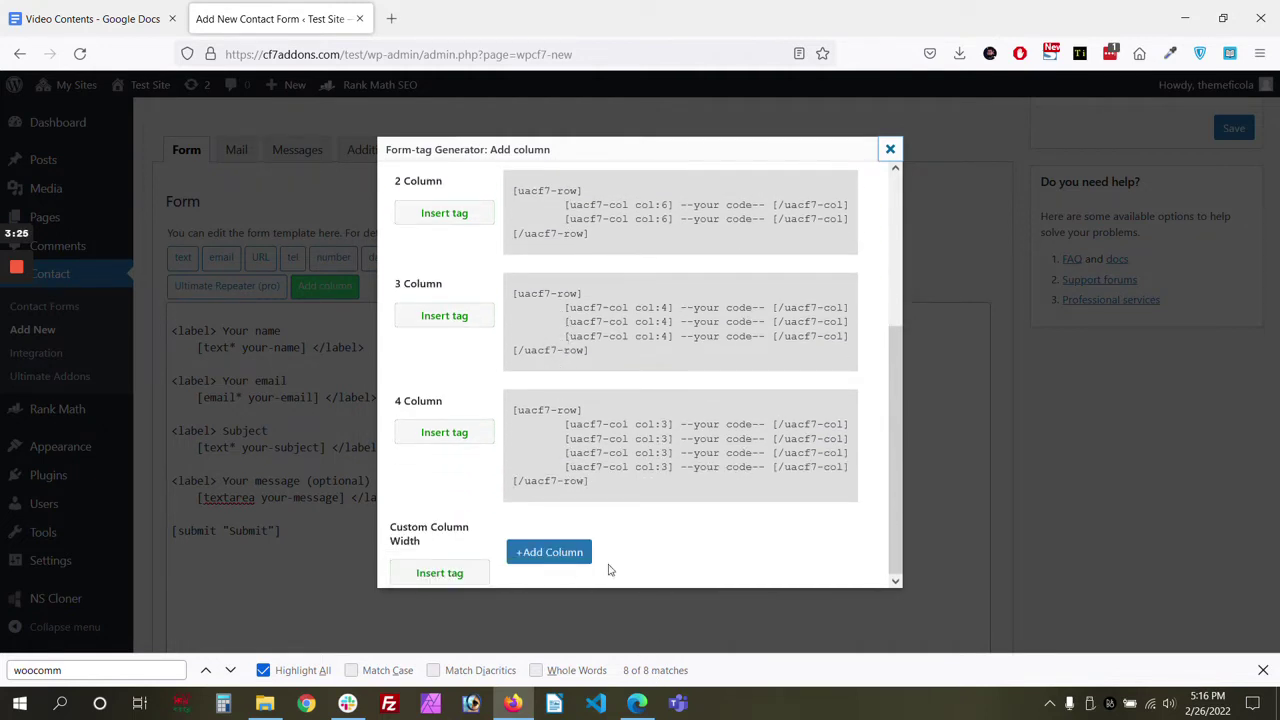
left_click(535, 560)
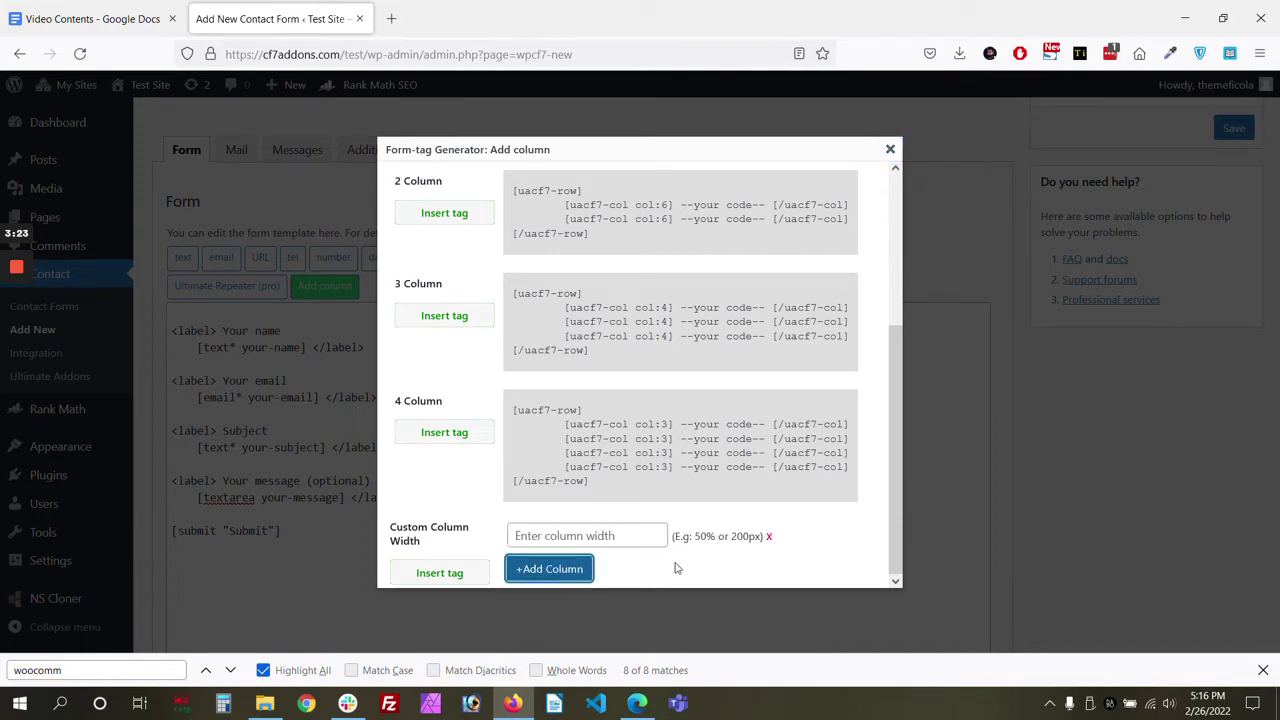
left_click(545, 570)
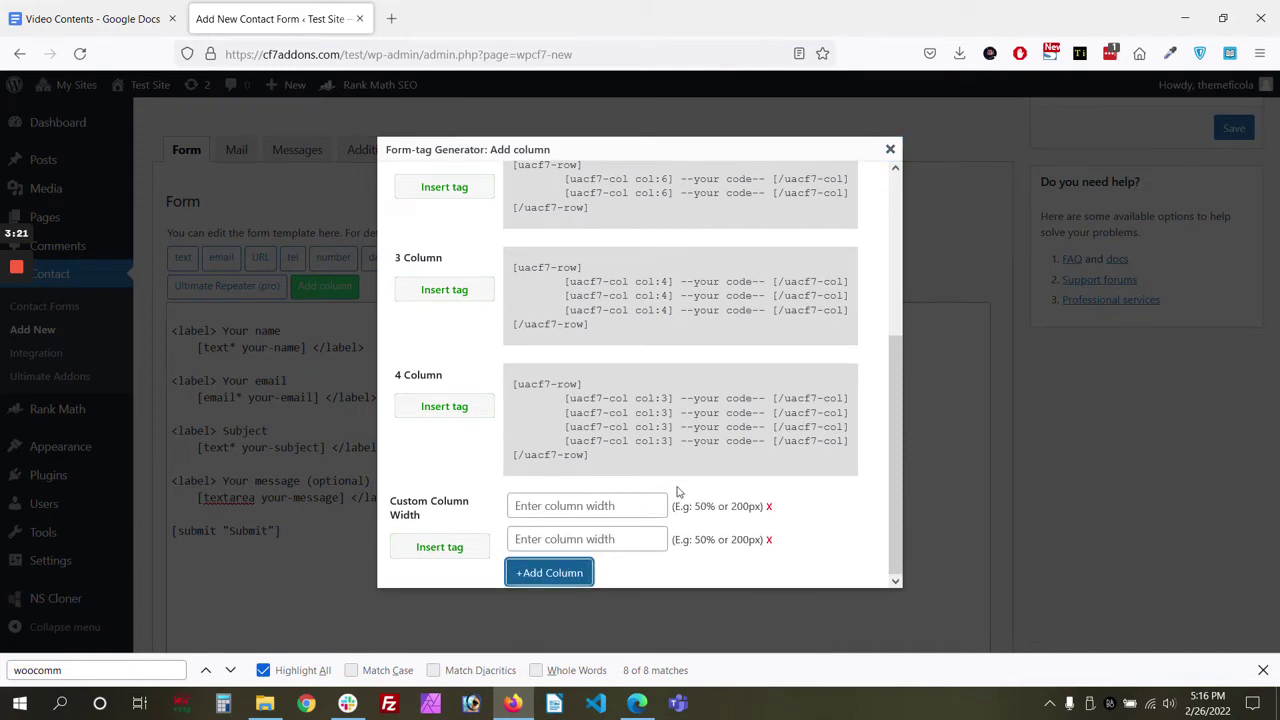
scroll(679, 489, "down", 1)
left_click(543, 571)
scroll(723, 466, "down", 1)
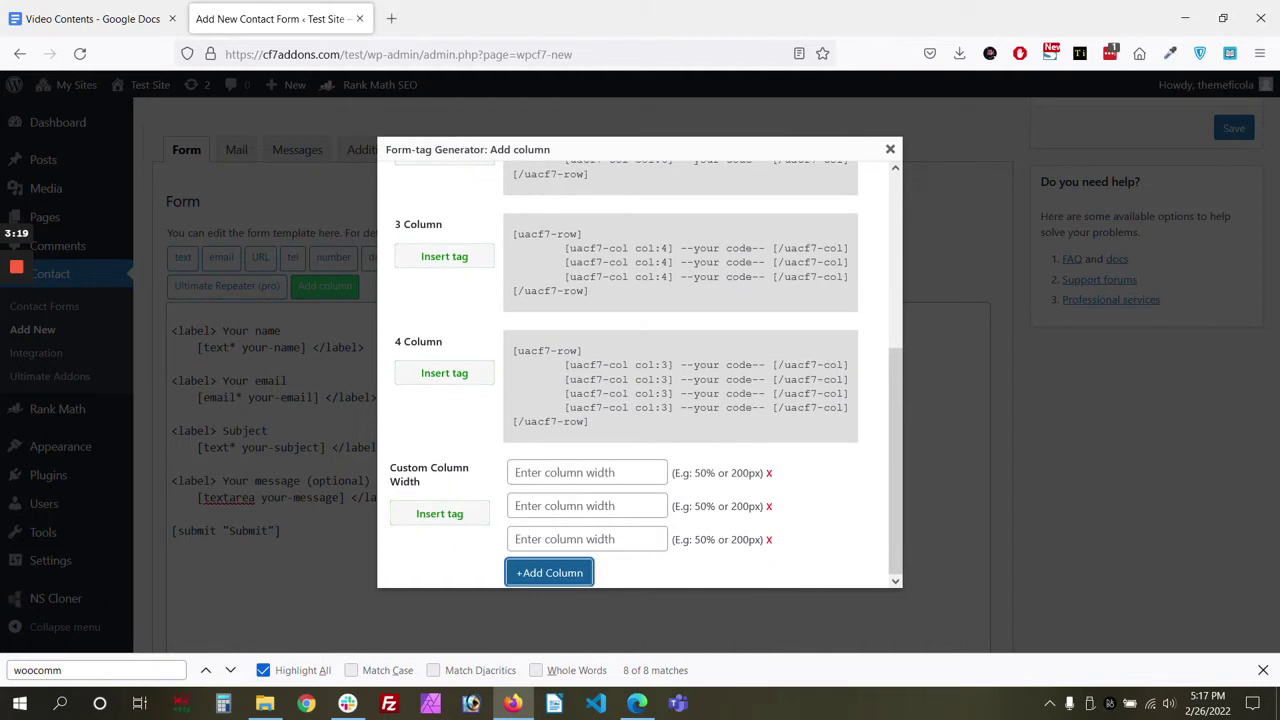
Step: Set the three custom column widths to 23%, 47% and 30%
left_click(600, 472)
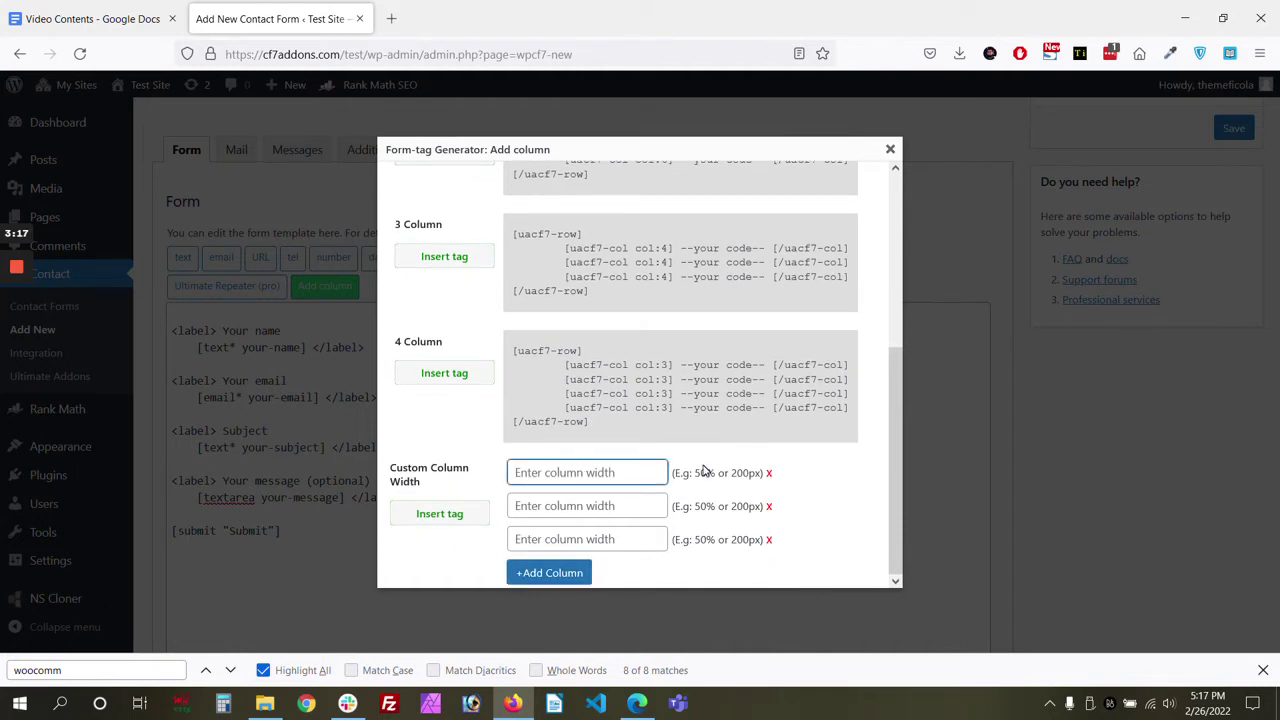
type("23%")
key("Tab")
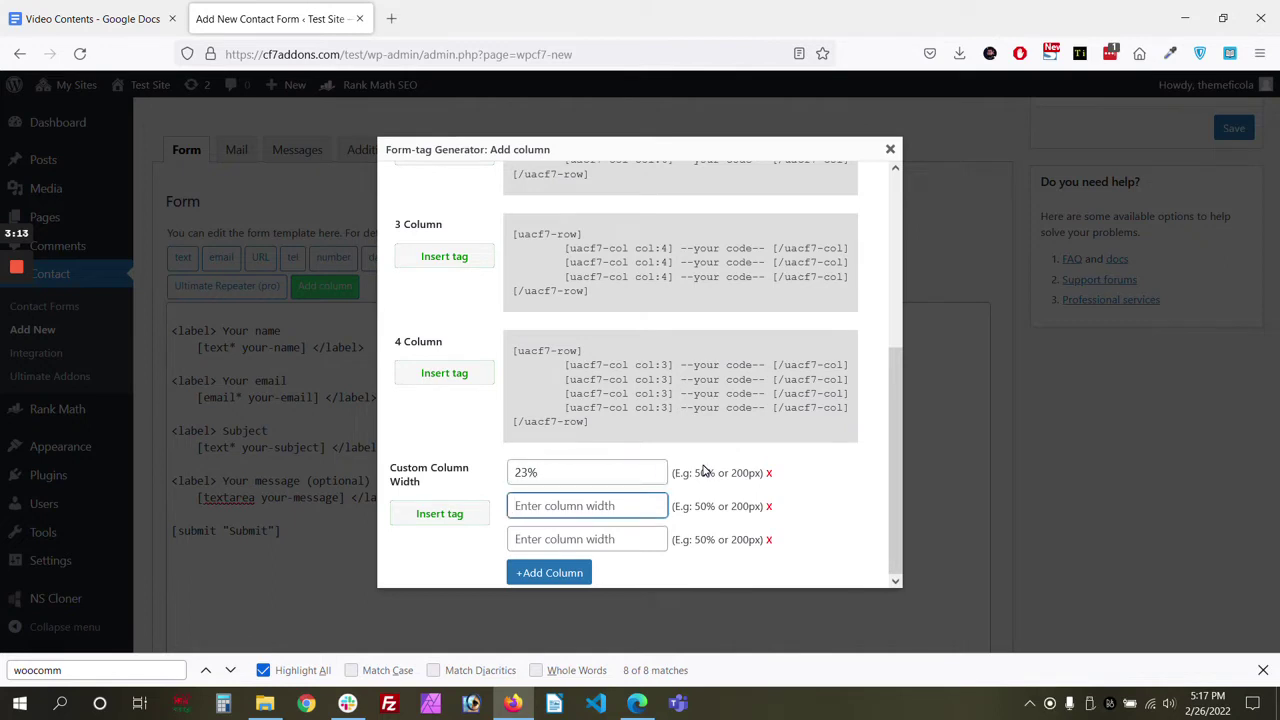
type("47")
key("Tab")
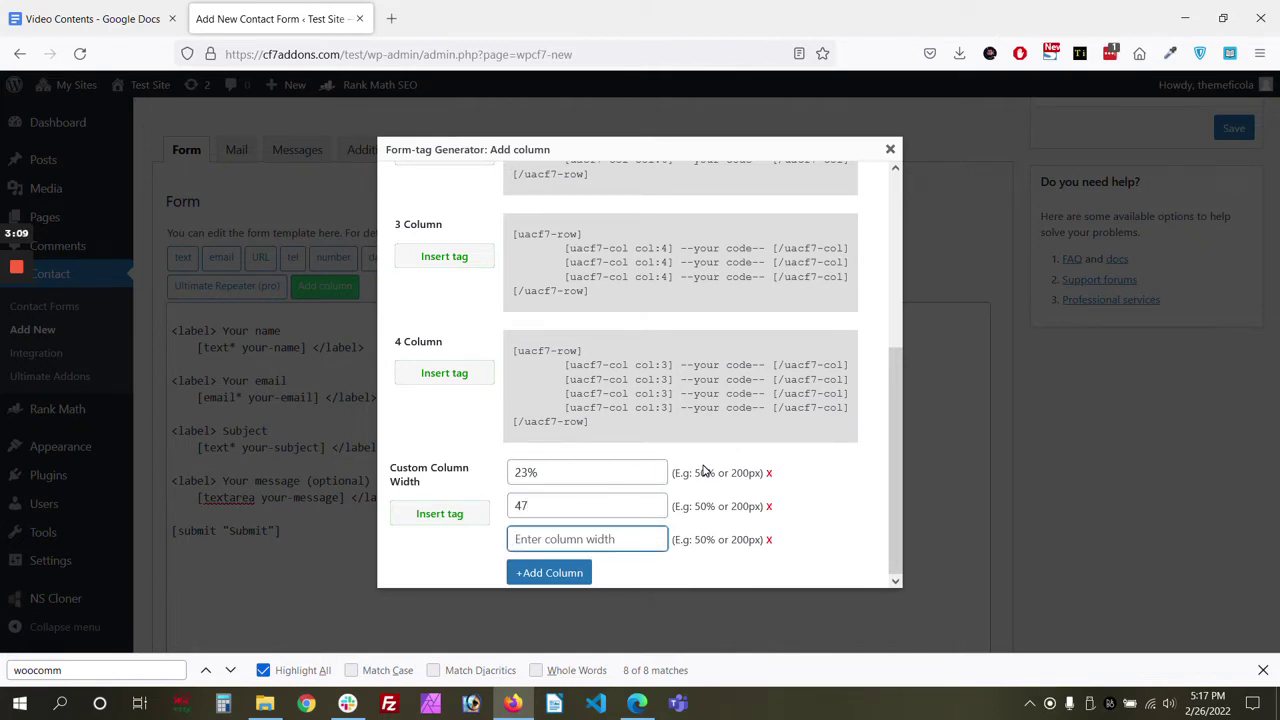
key("shift+Tab")
type("%")
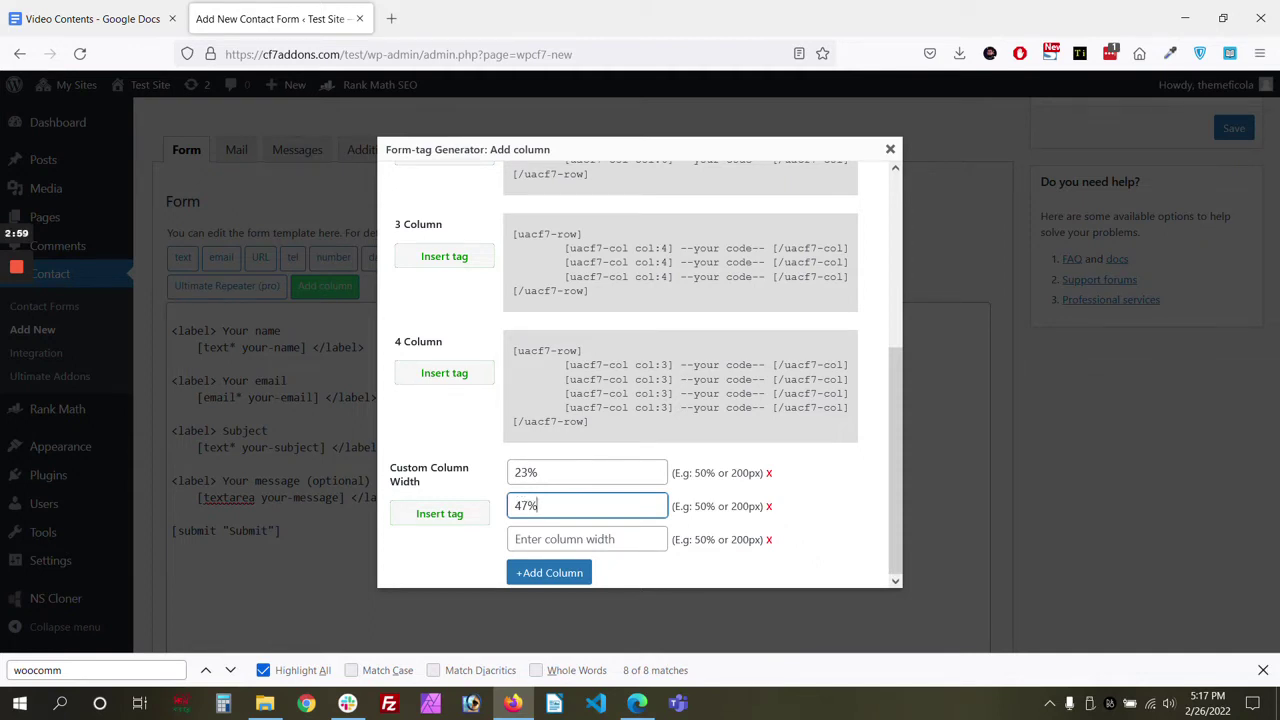
left_click(587, 539)
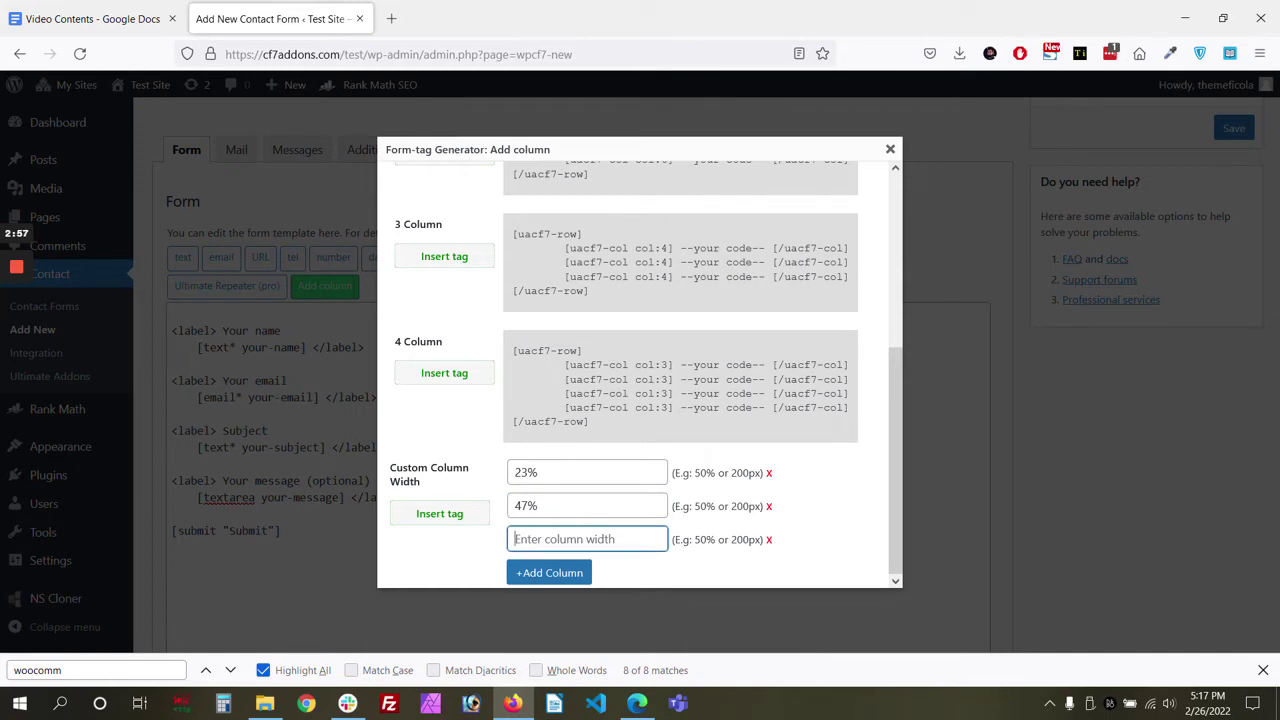
type("30%")
Step: Add a fourth custom column width field and remove it again
left_click(576, 577)
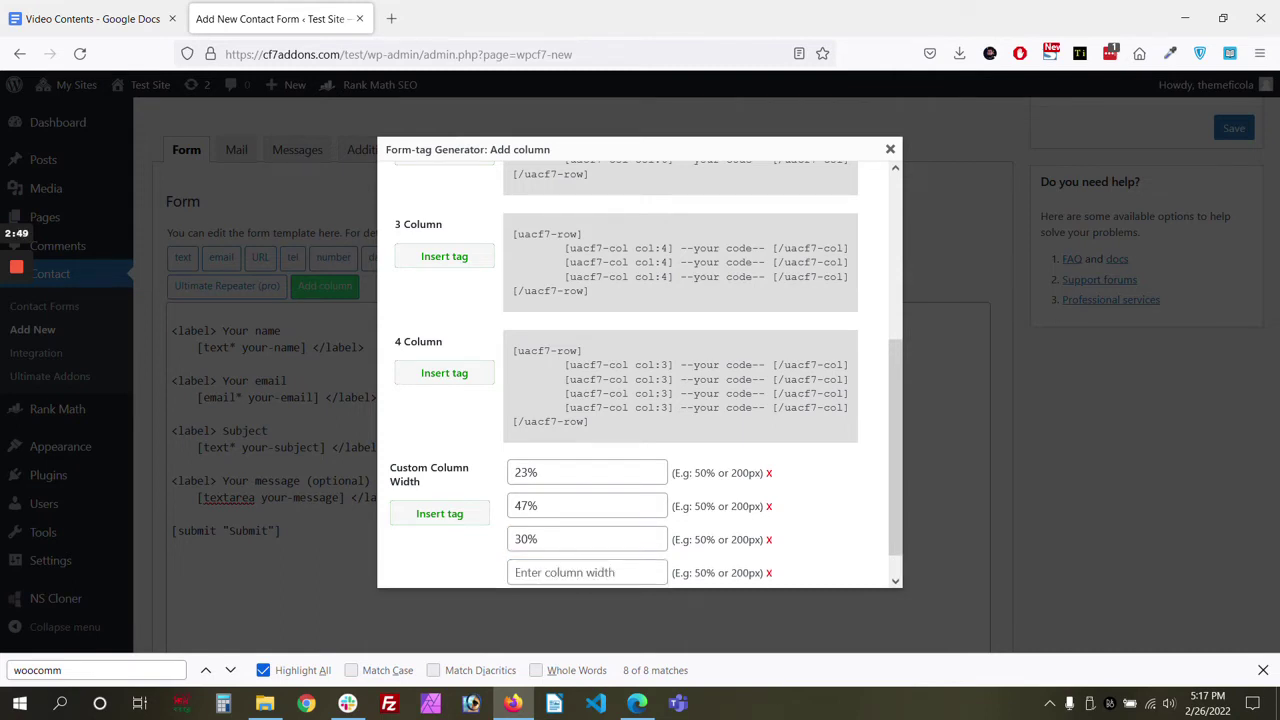
scroll(576, 577, "down", 1)
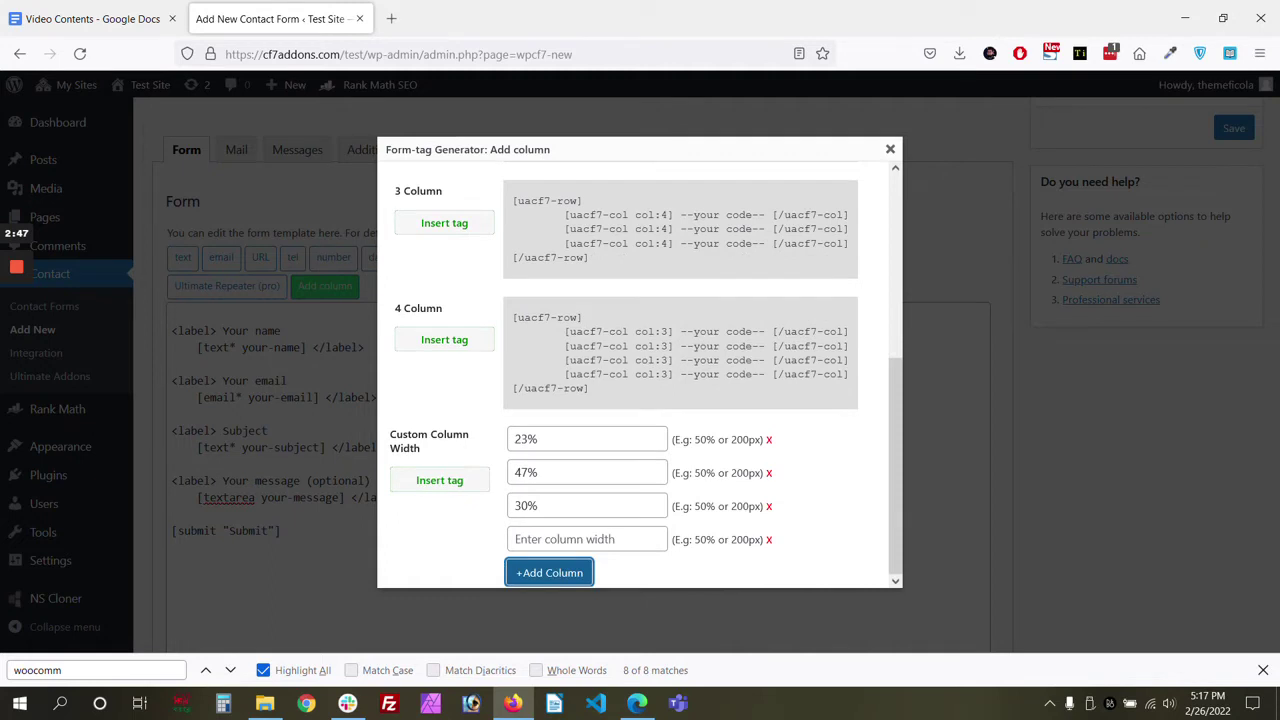
left_click(769, 540)
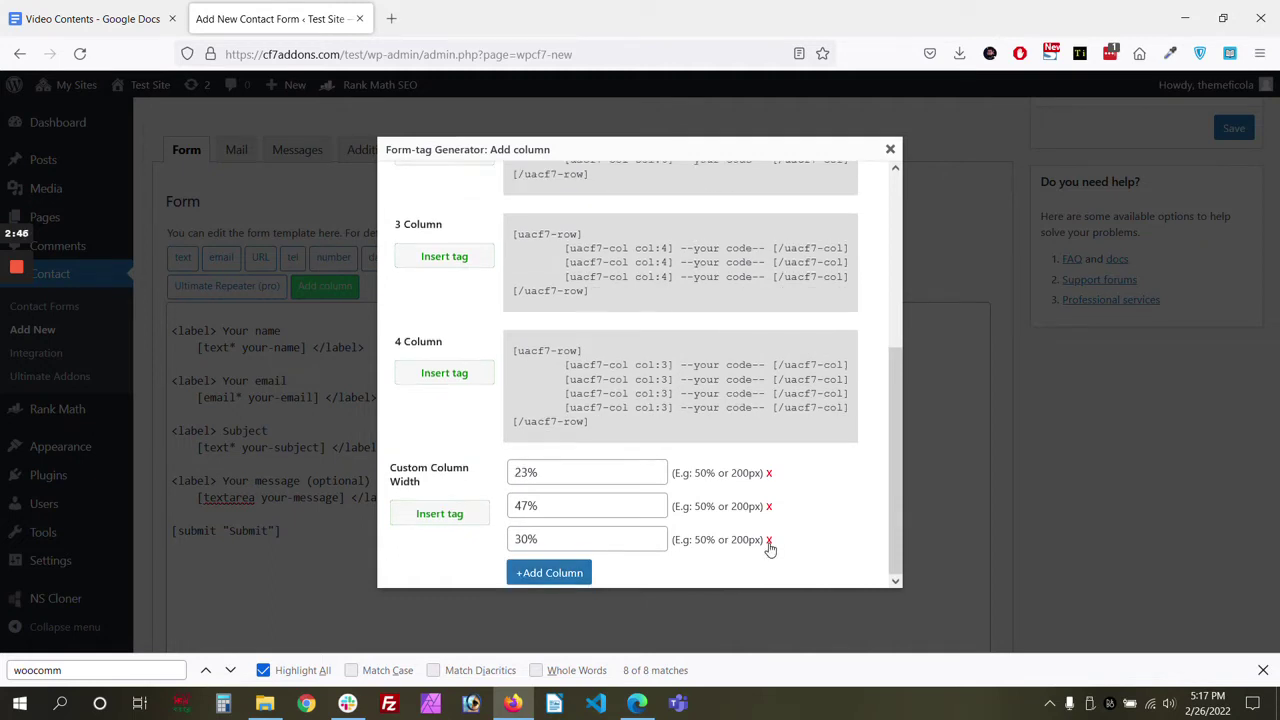
Step: Insert the custom-width column tag and replace the 23% column's placeholder with the Your name label and field
left_click(441, 514)
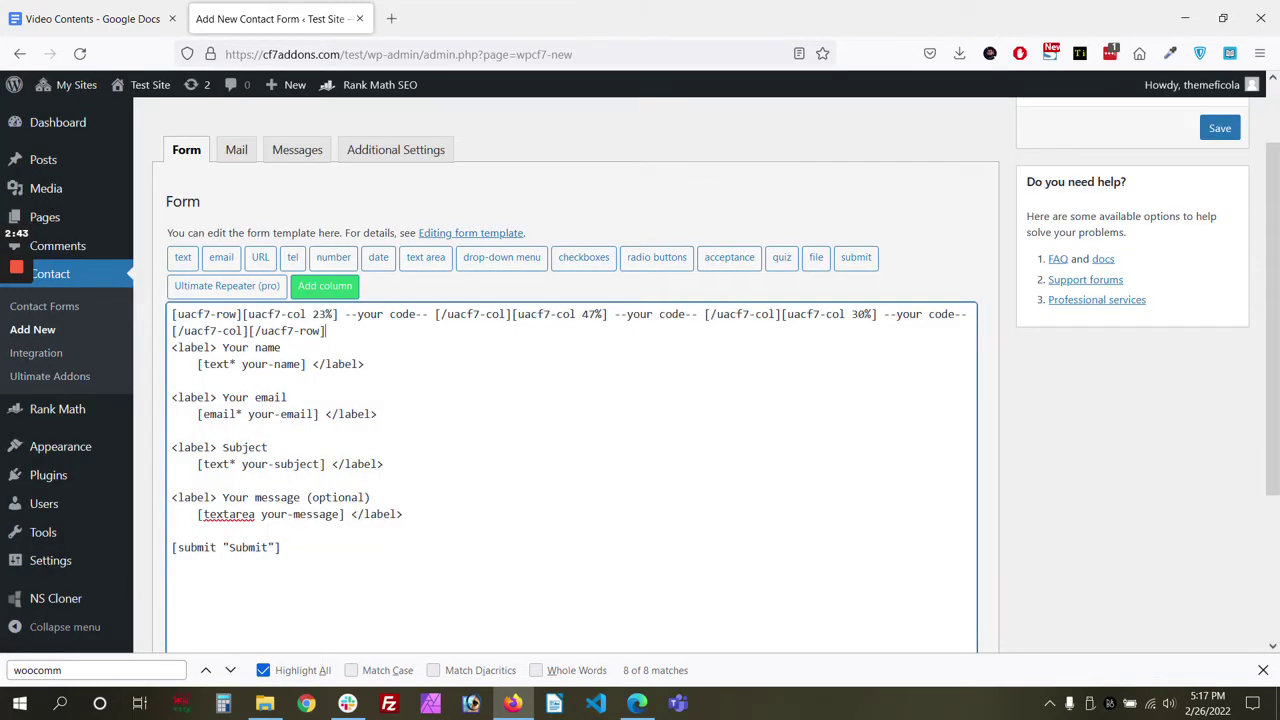
left_click_drag(345, 314, 428, 314)
key("BackSpace")
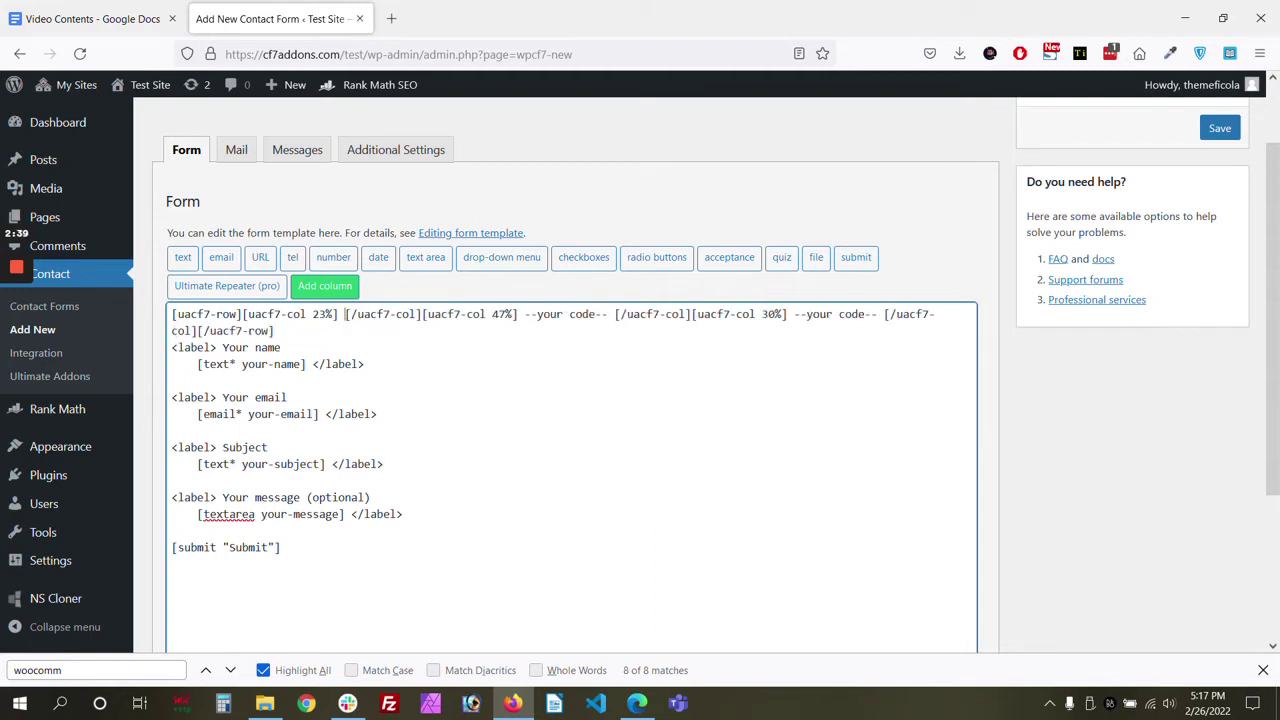
left_click_drag(364, 364, 172, 347)
key("ctrl+c")
key("BackSpace")
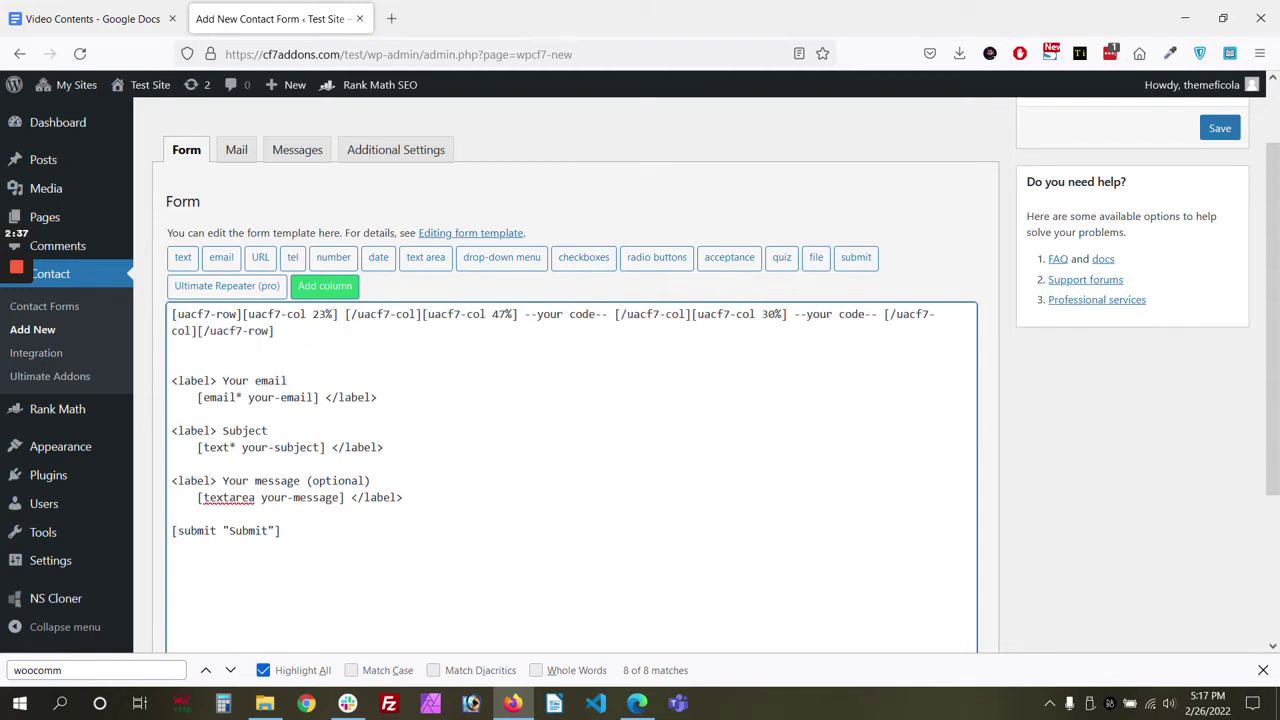
key("ctrl+v")
Step: Move the Your email label and field into the 47% column, replacing its placeholder
left_click_drag(377, 414, 172, 397)
key("ctrl+x")
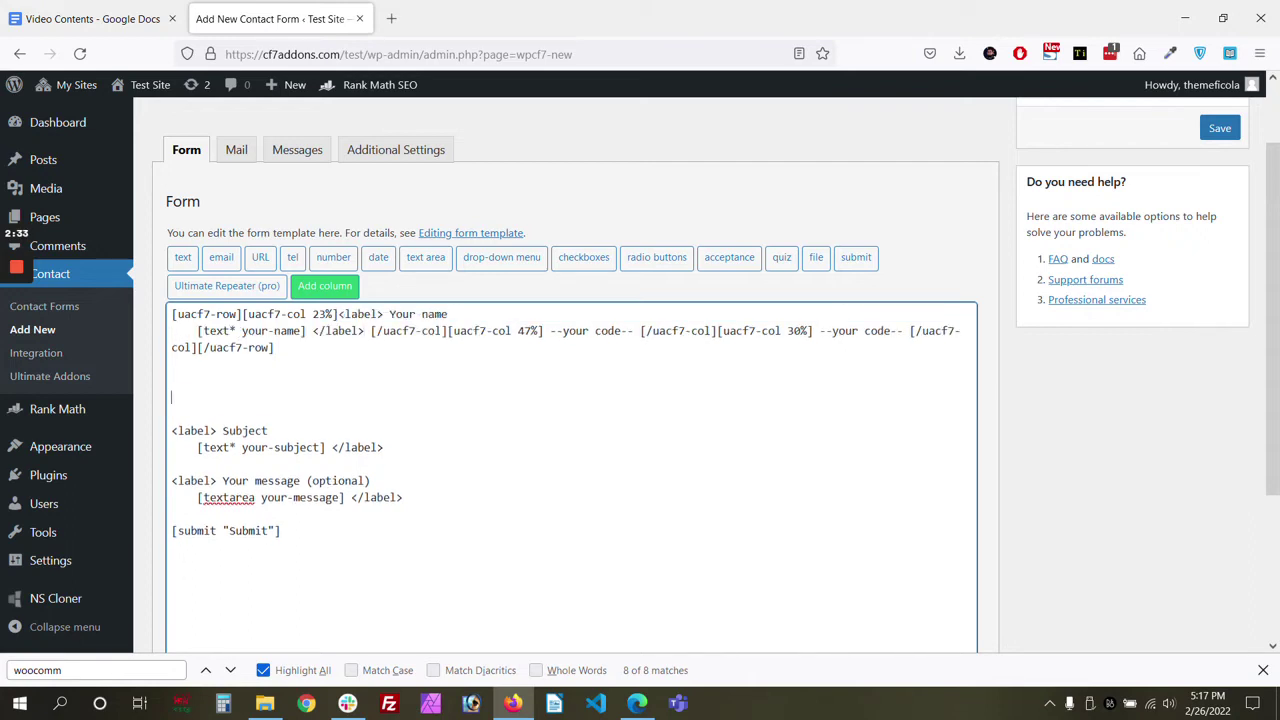
left_click_drag(550, 331, 641, 331)
key("ctrl+v")
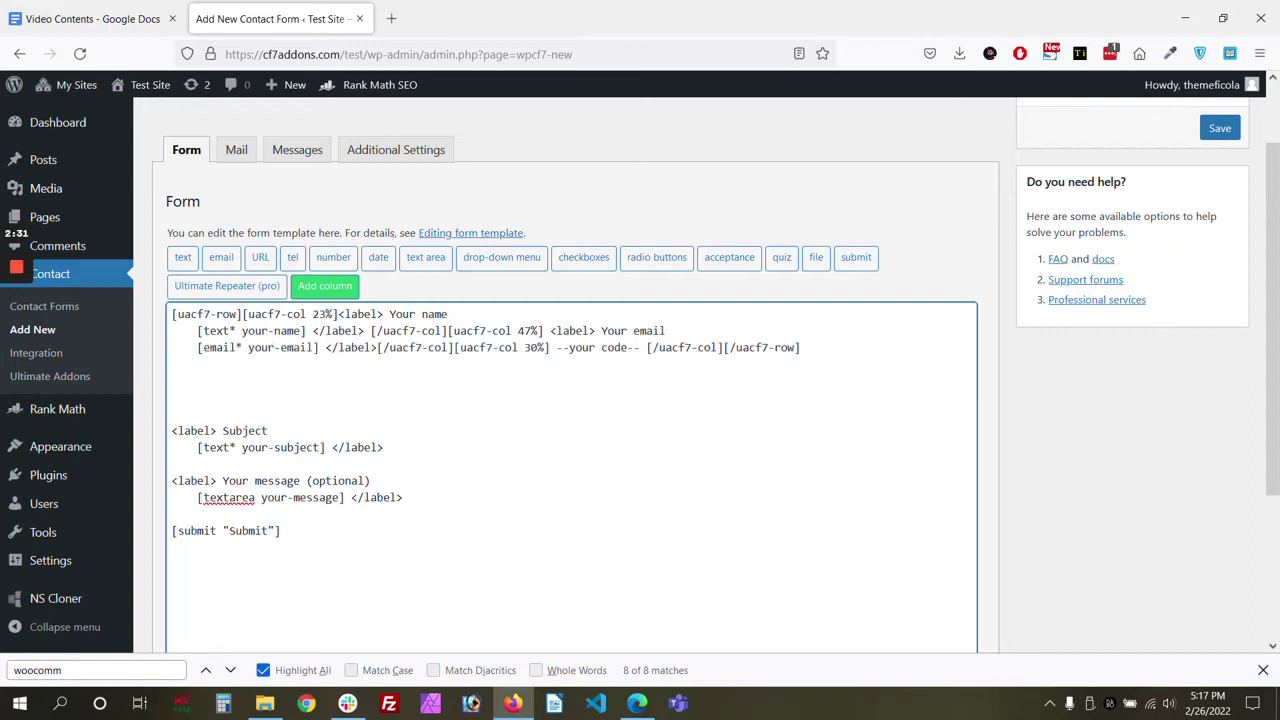
Step: Move the Subject label and field into the 30% column, replacing its placeholder
left_click_drag(384, 447, 172, 430)
key("ctrl+x")
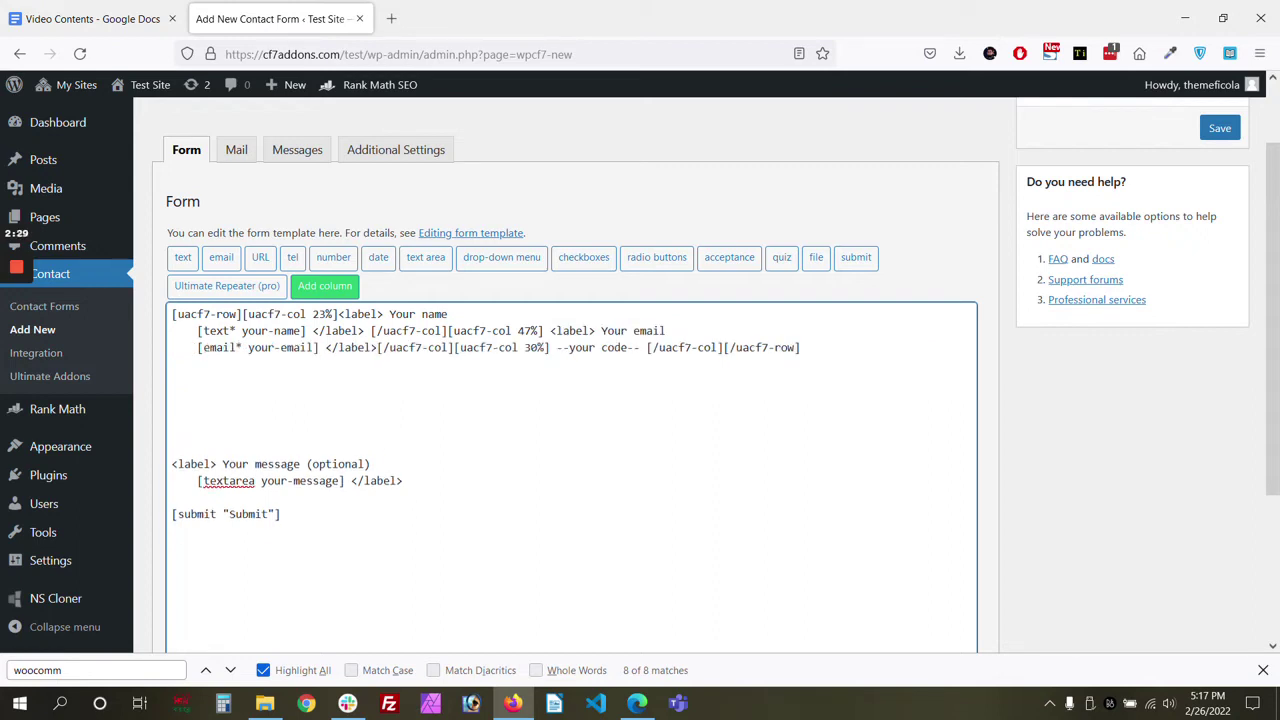
left_click_drag(556, 347, 646, 347)
key("ctrl+v")
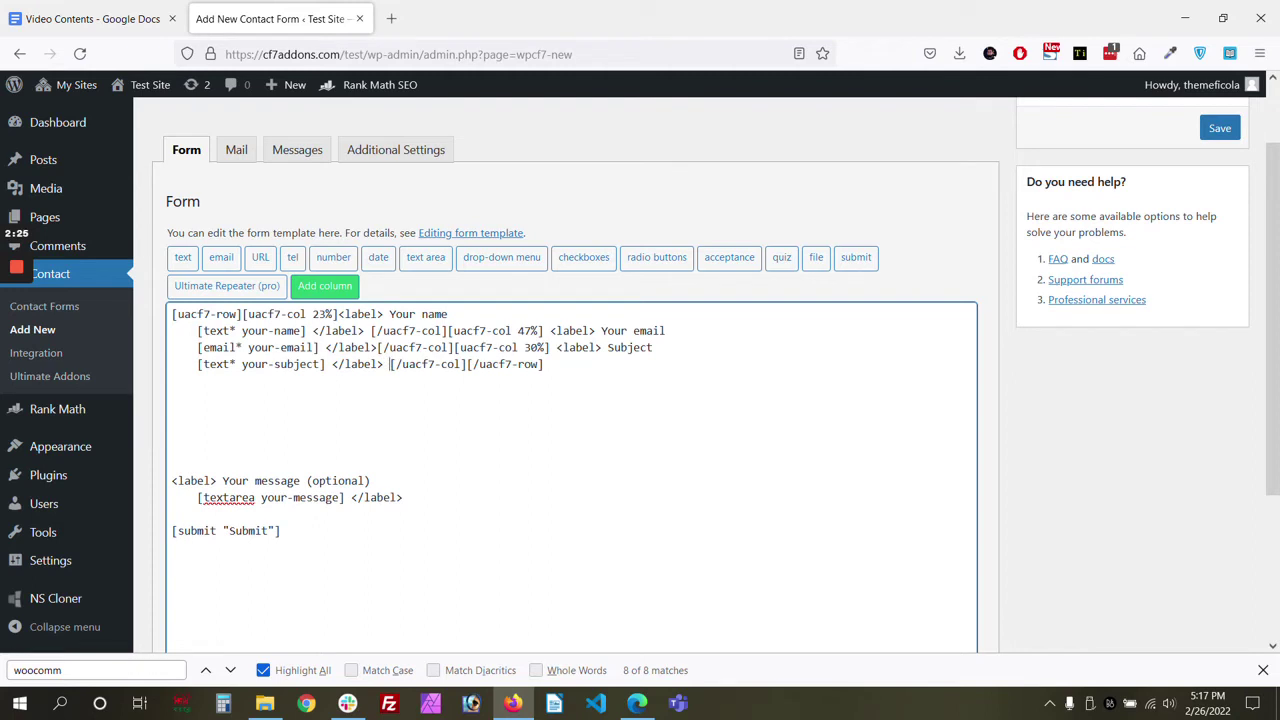
Step: Put the opening row tag, the 23% column tag and the Your name content on separate lines in the form template
left_click(242, 314)
key("Return")
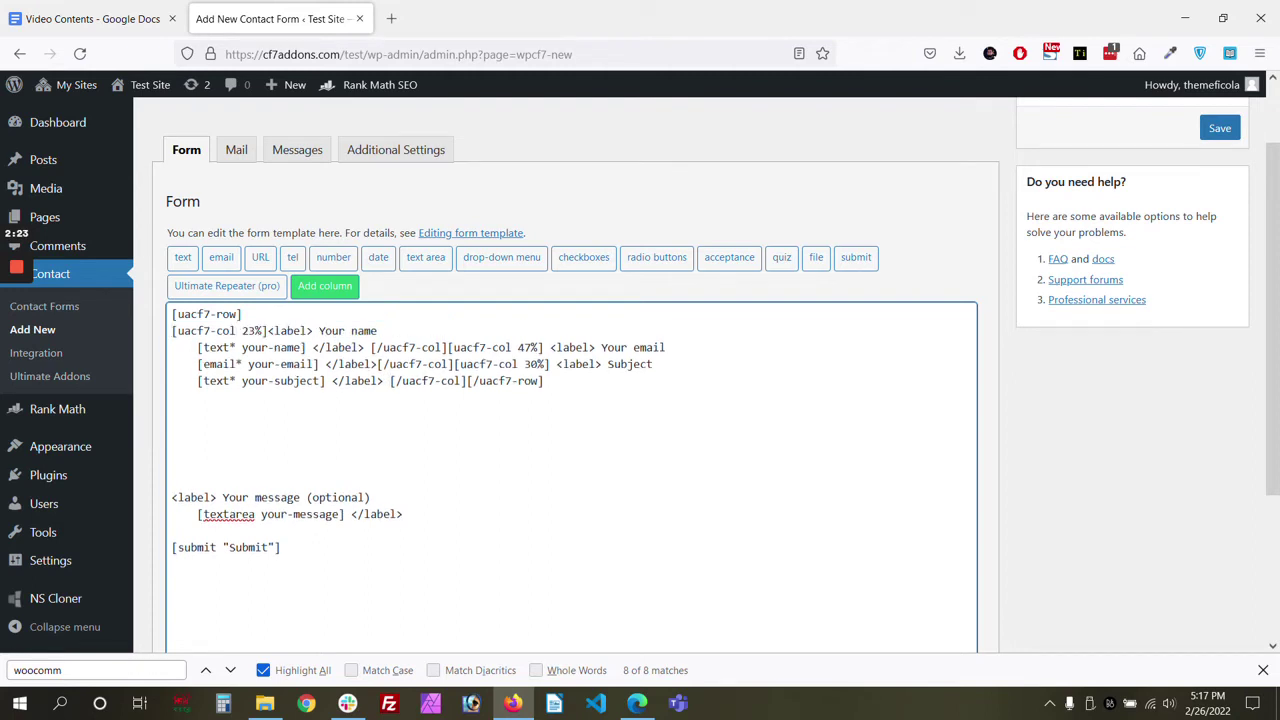
left_click(267, 330)
key("Return")
left_click(369, 364)
key("Return")
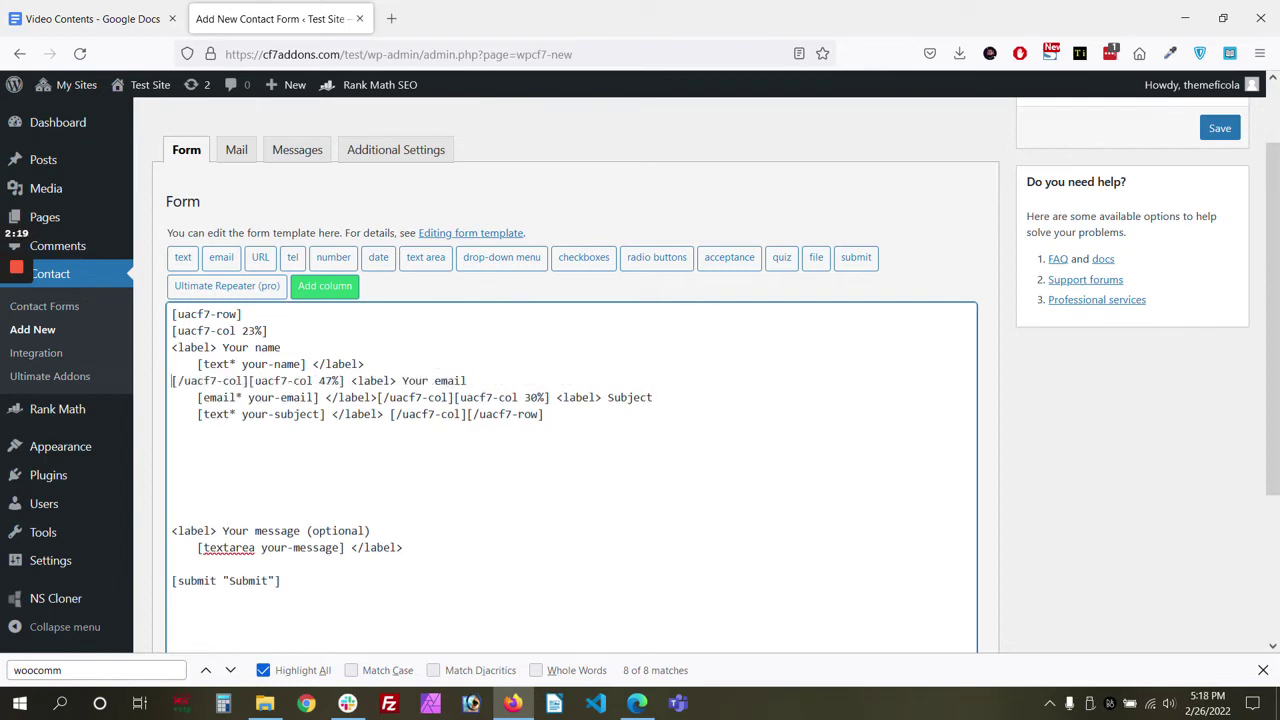
Step: Break the template so the first column's closing tag, the 47% column tag, the Your email content and its closing tag occupy separate lines
key("Return")
key("Return")
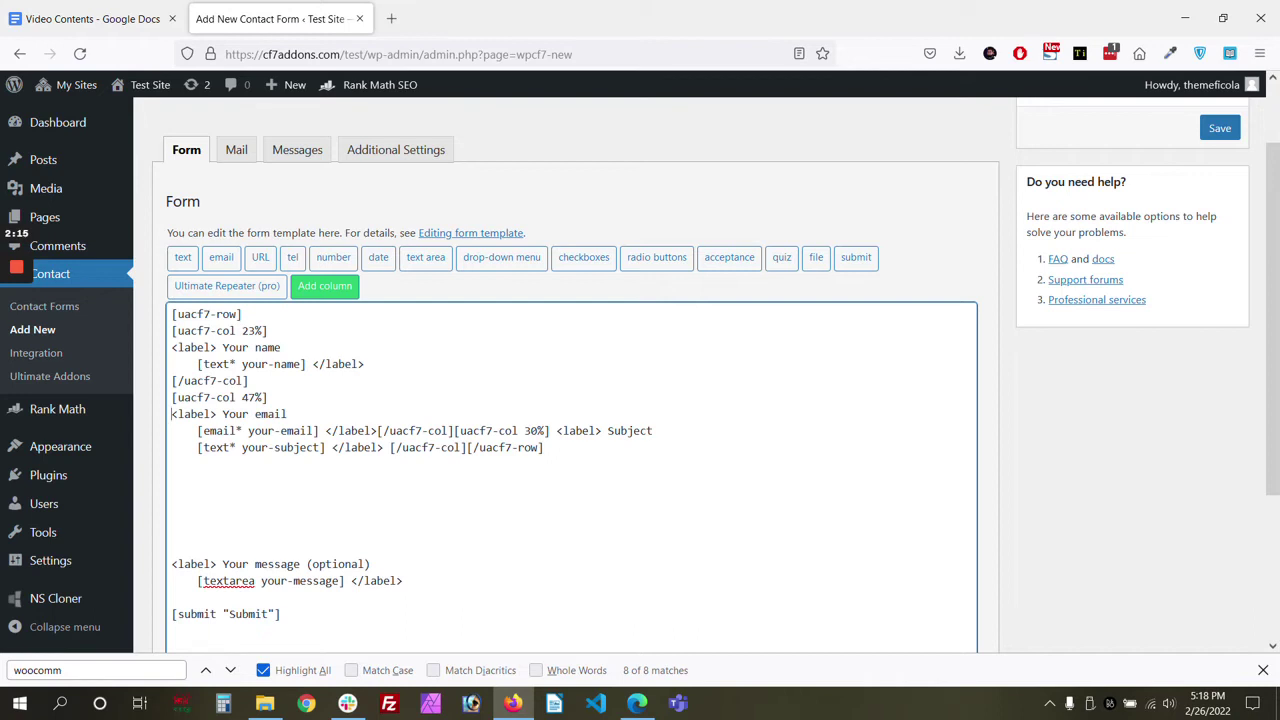
key("Return")
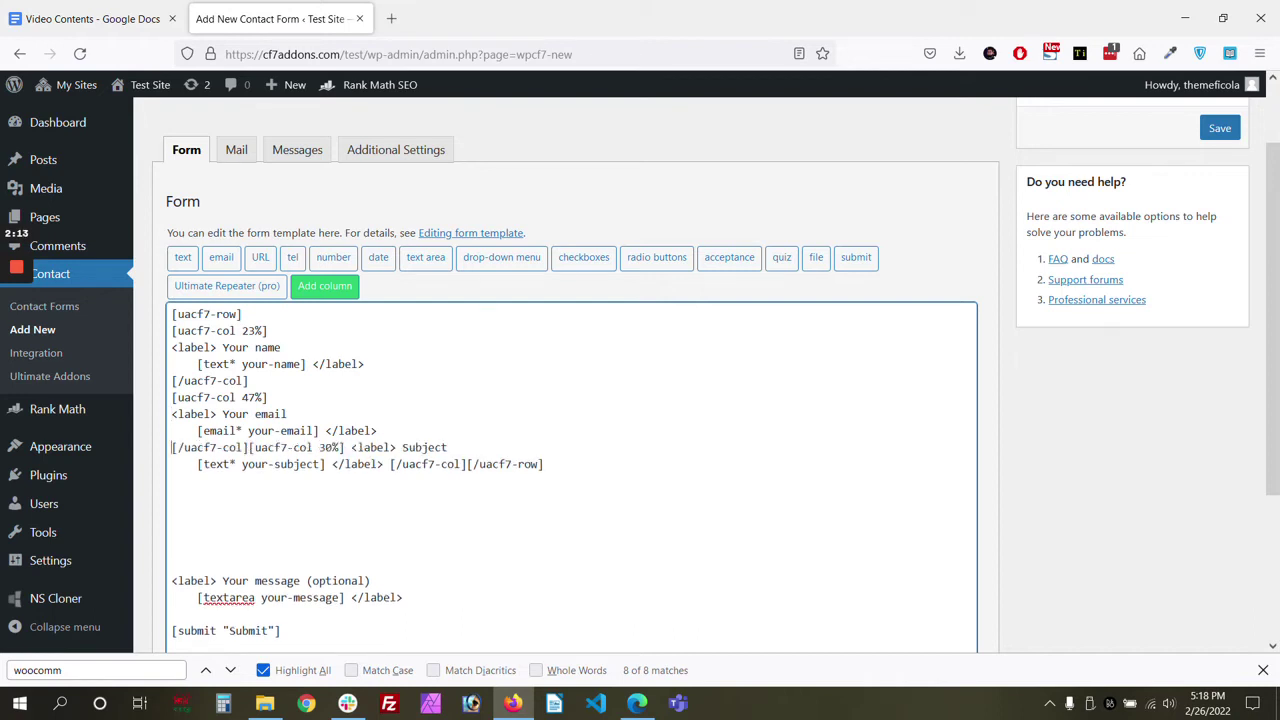
key("Return")
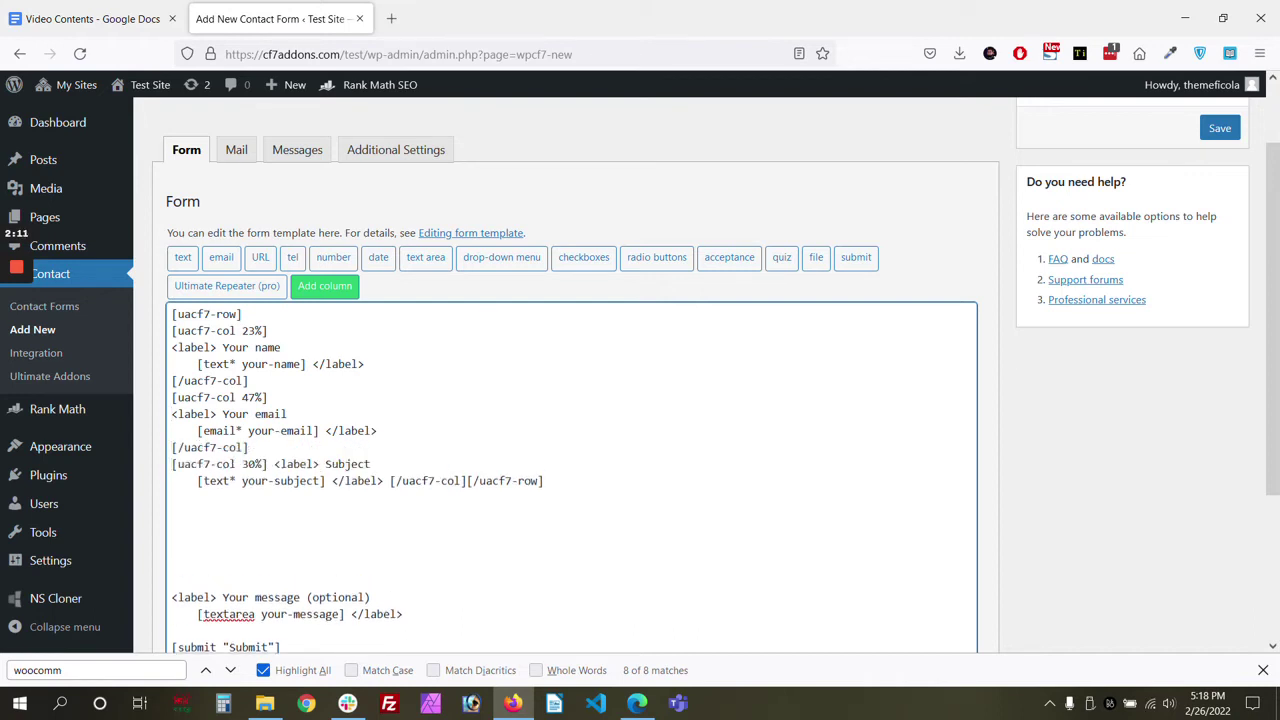
Step: Separate the 30% column tag, the Subject content, the closing column tag and the closing row tag onto their own lines
left_click(274, 464)
key("Return")
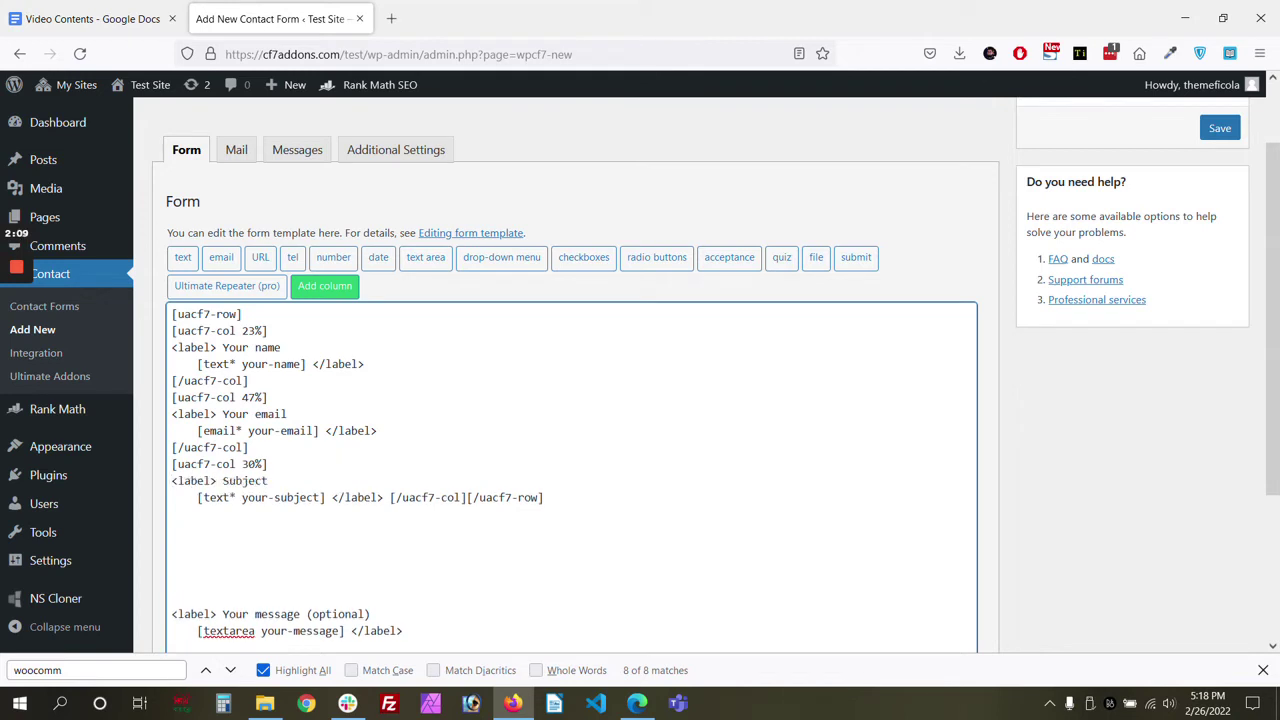
left_click(390, 497)
key("Return")
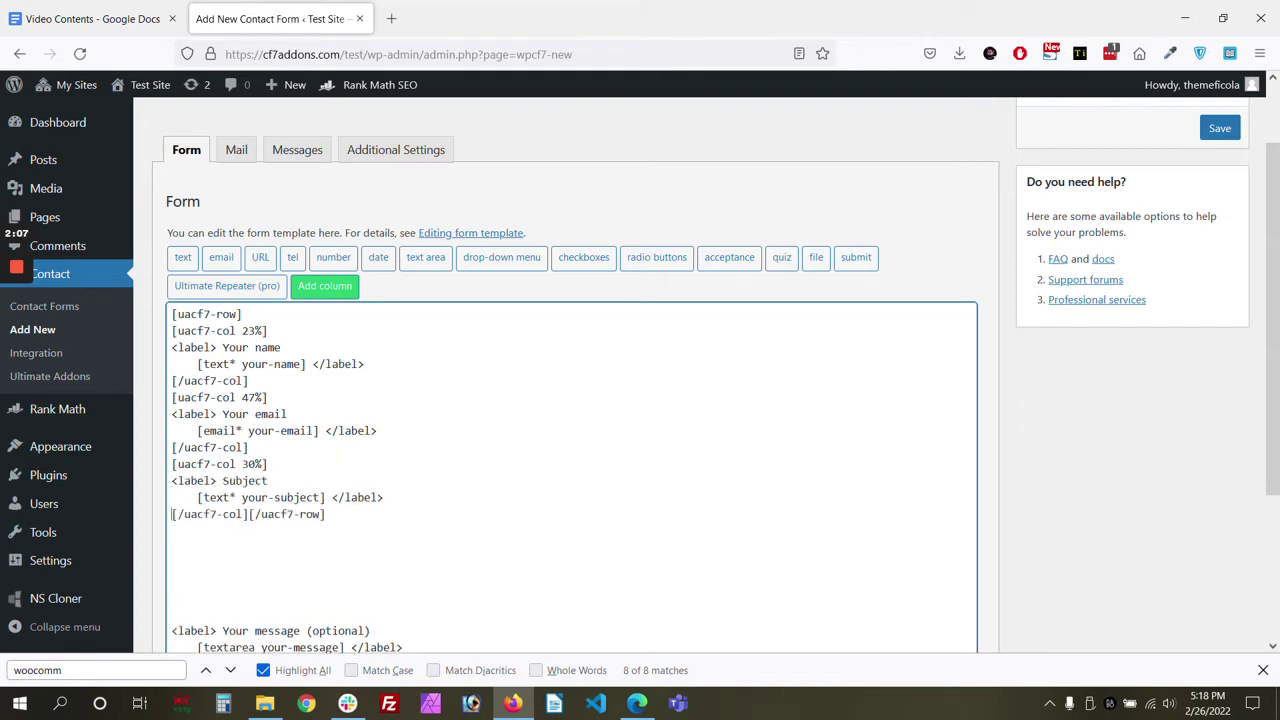
left_click(248, 514)
key("Return")
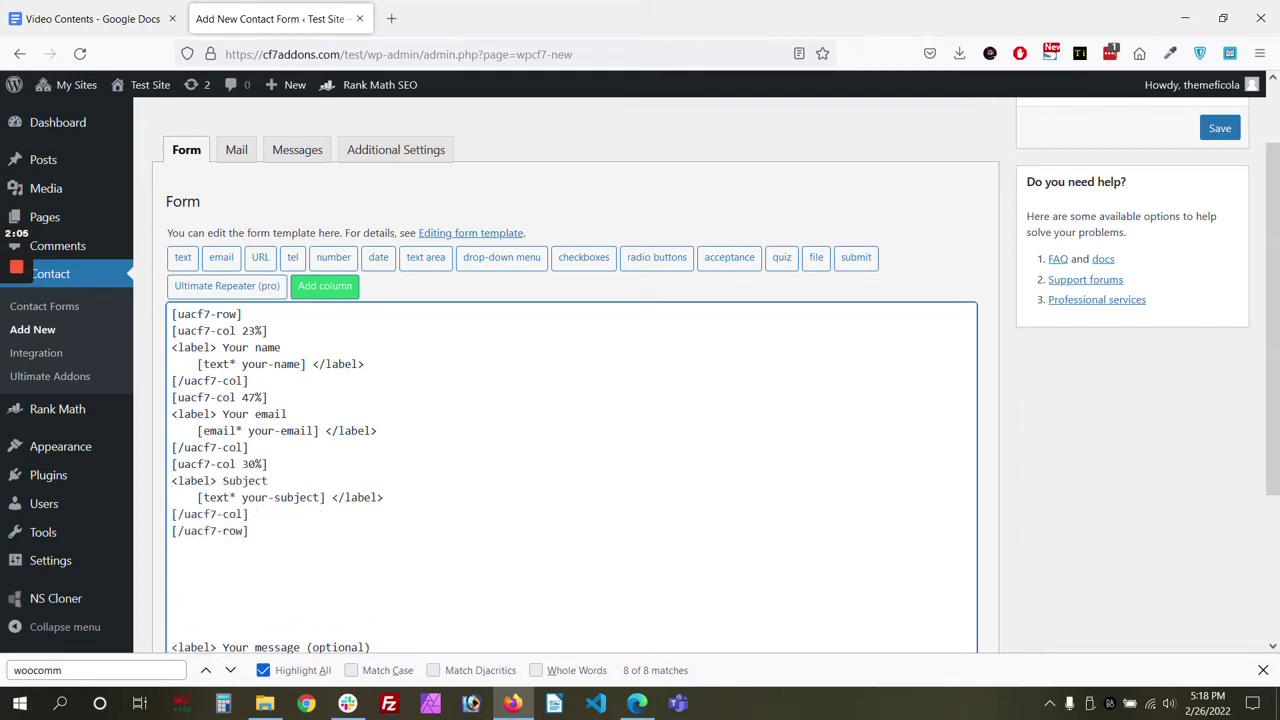
Step: Delete the surplus blank lines between the closing row tag and the Your message label, and save the form
key("BackSpace")
key("BackSpace")
key("BackSpace")
key("BackSpace")
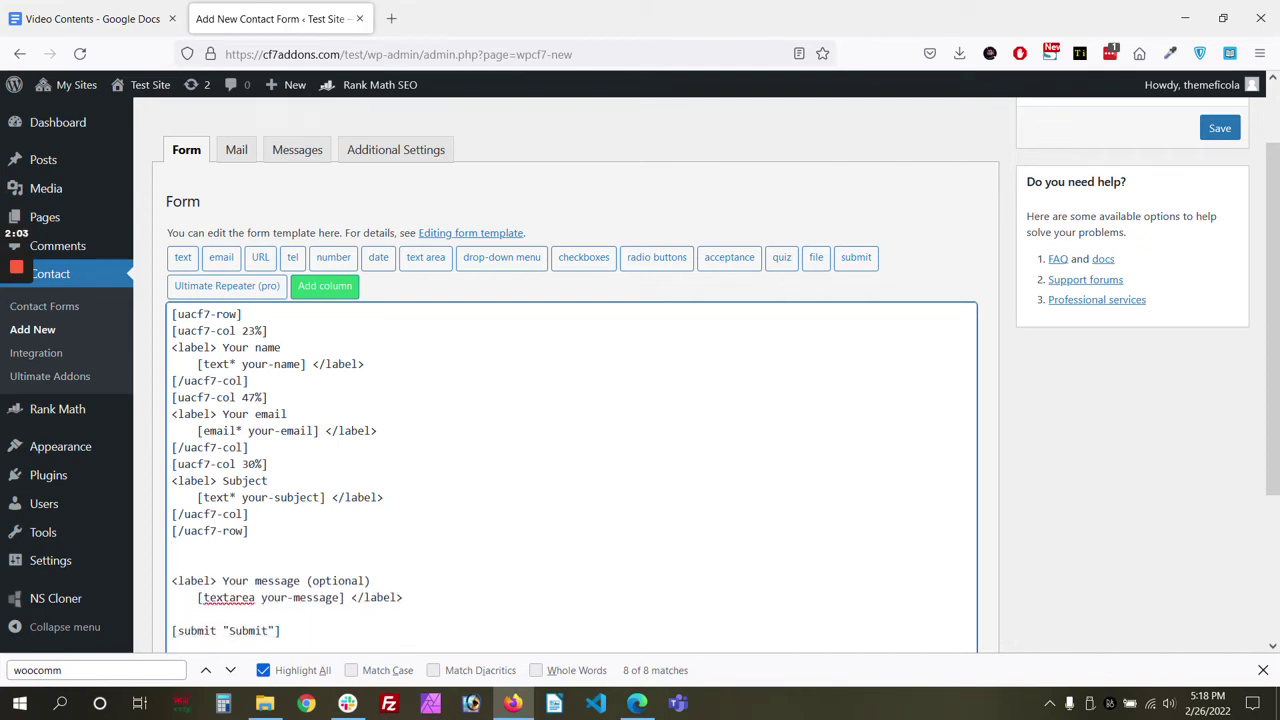
key("BackSpace")
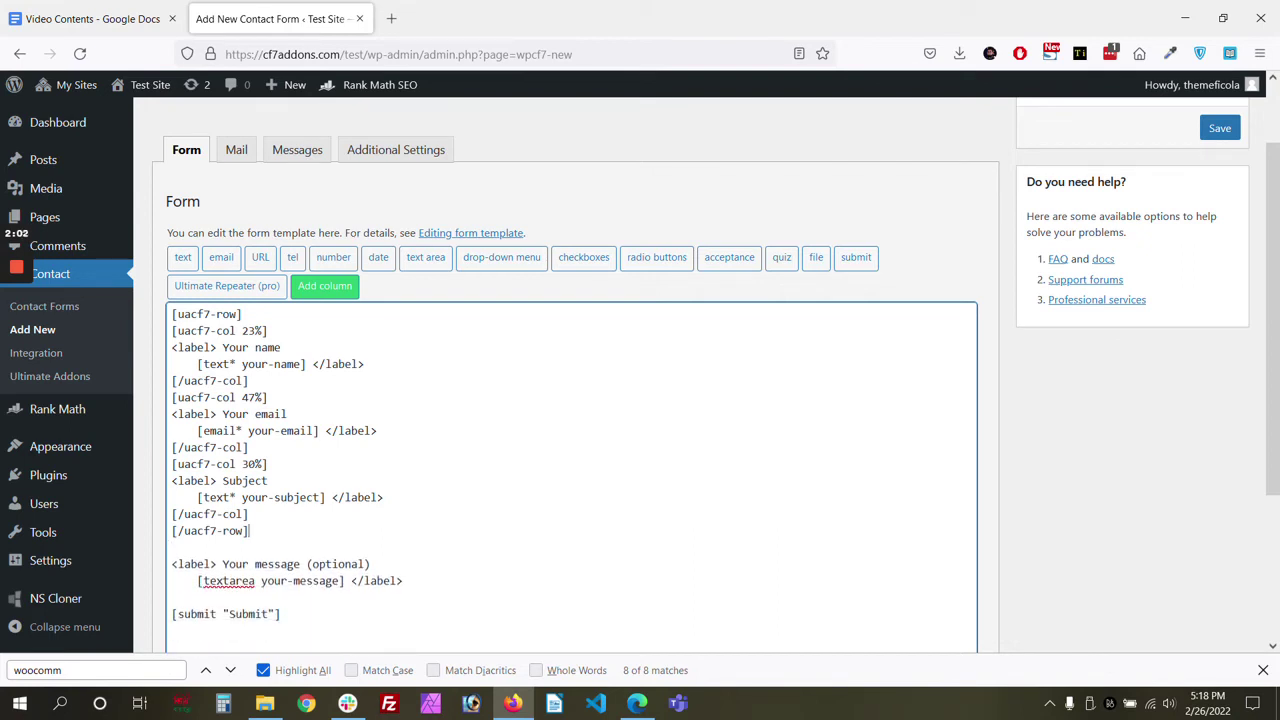
left_click(1222, 140)
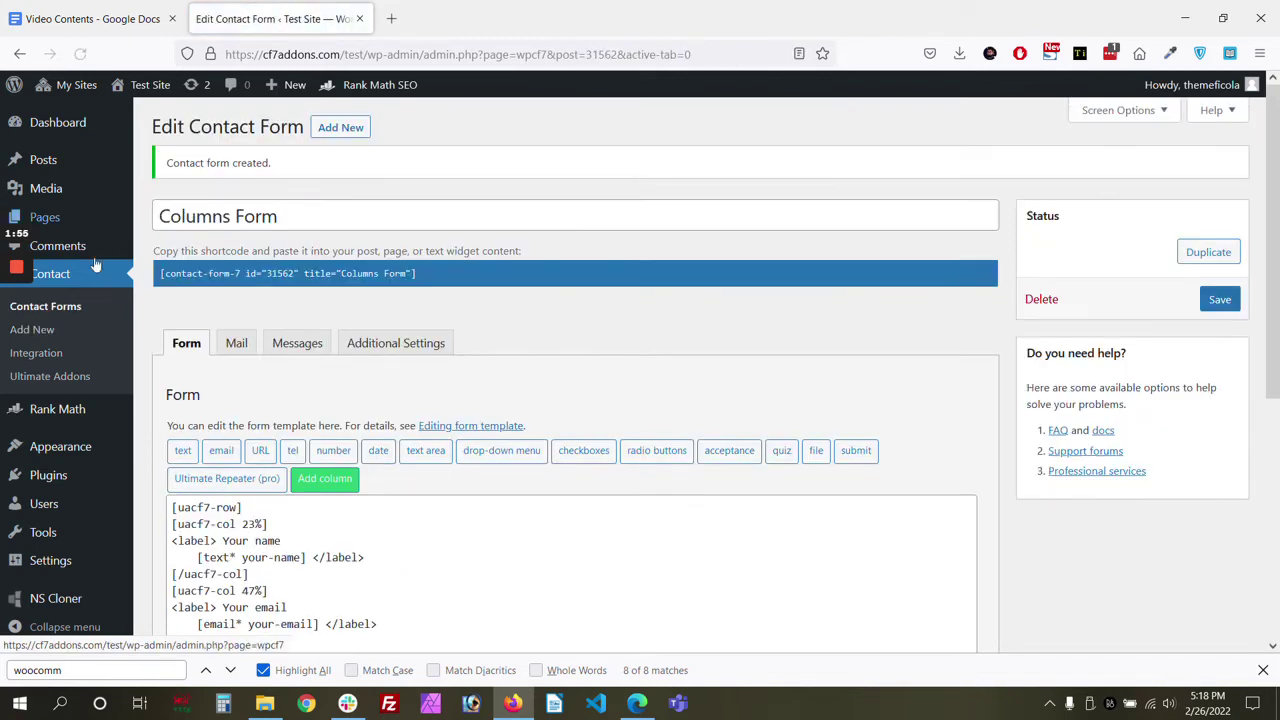
Step: Create a new page titled Columns and paste the Columns Form shortcode into its content
mouse_move(92, 230)
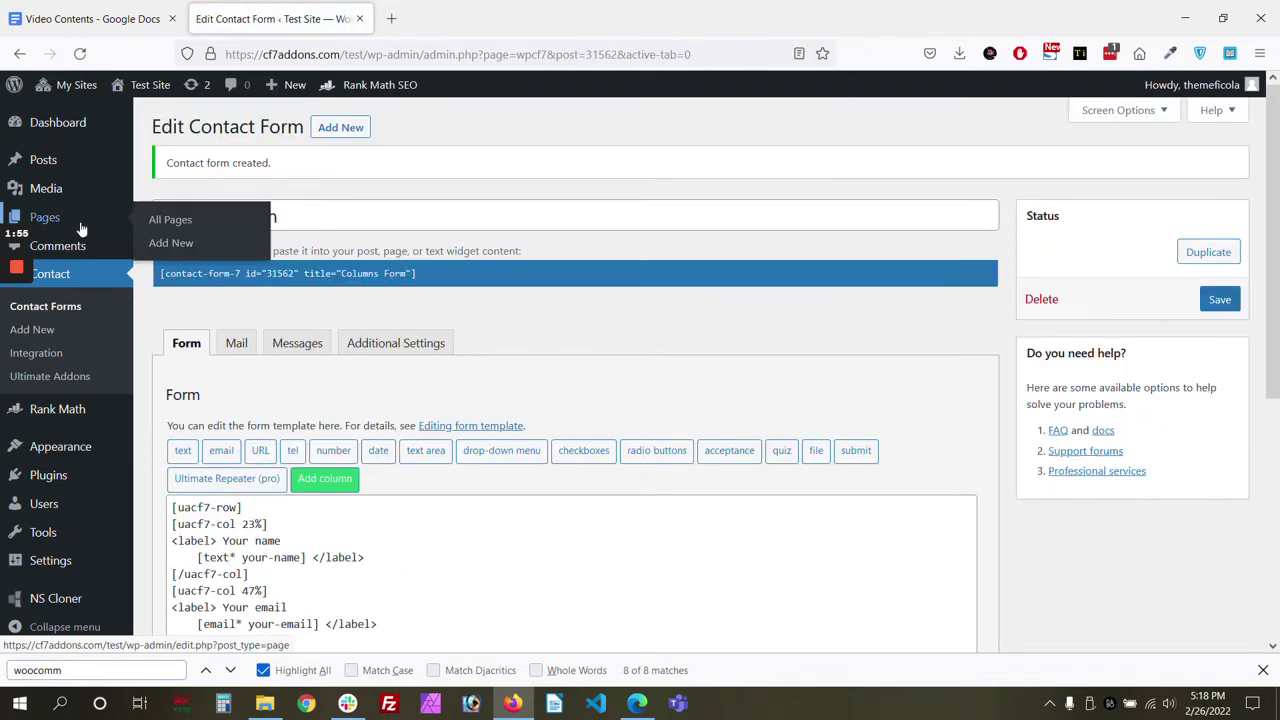
middle_click(170, 243)
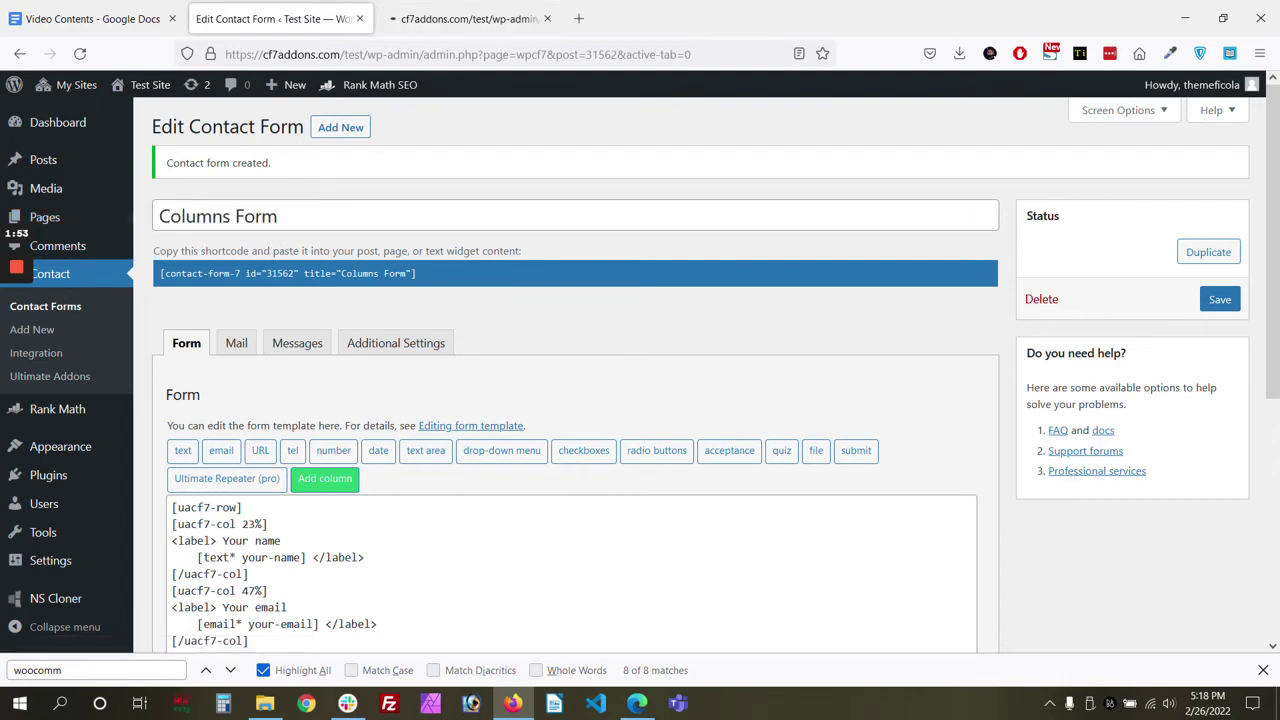
left_click(447, 18)
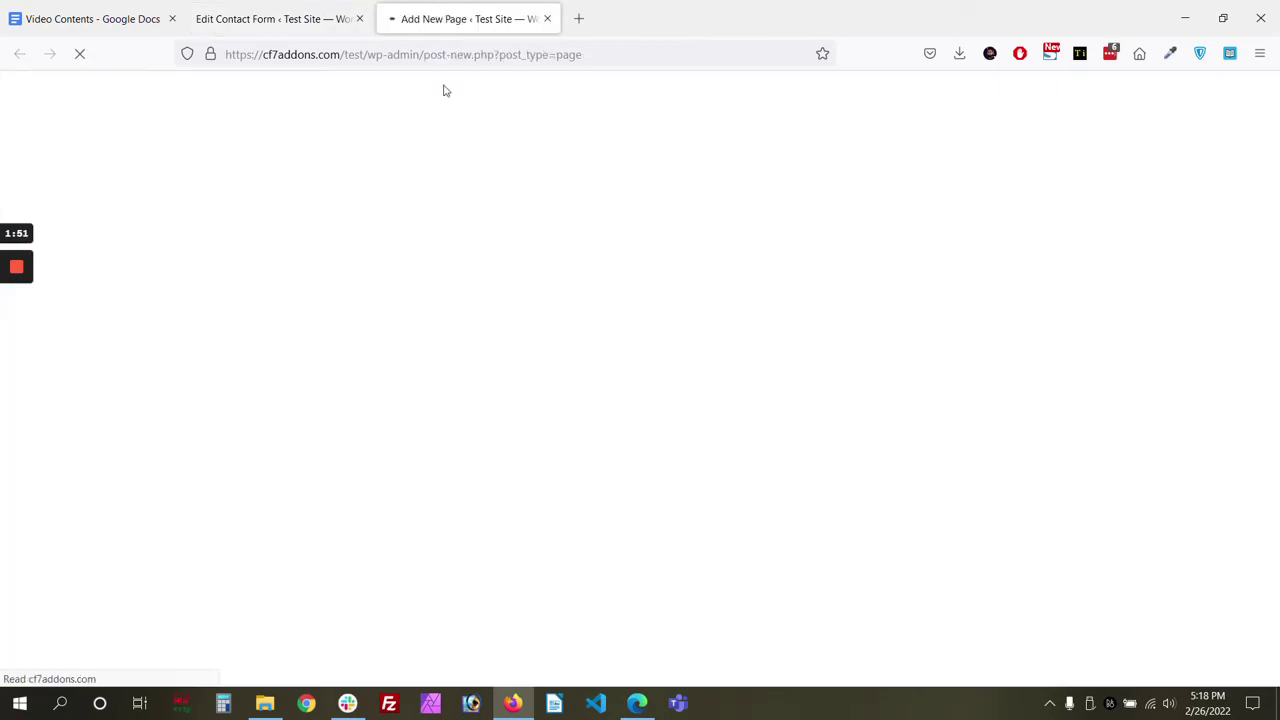
type("Co")
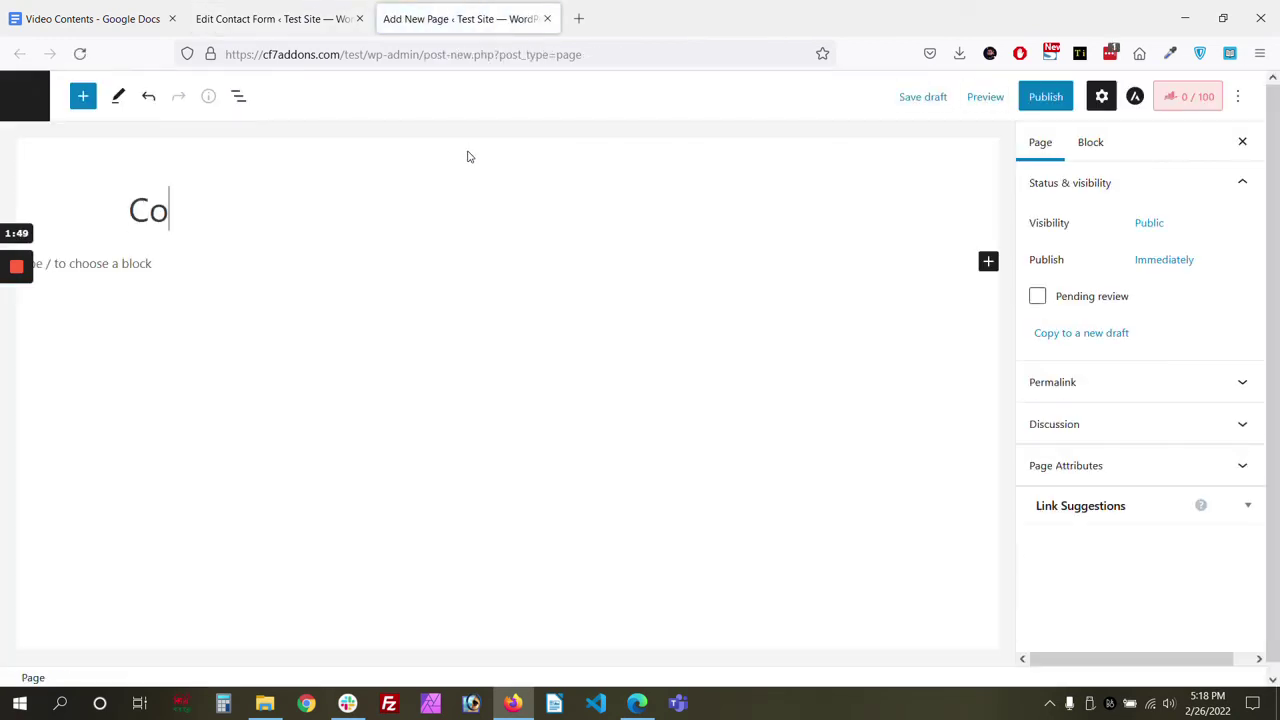
type("lumns")
key("Return")
key("ctrl+v")
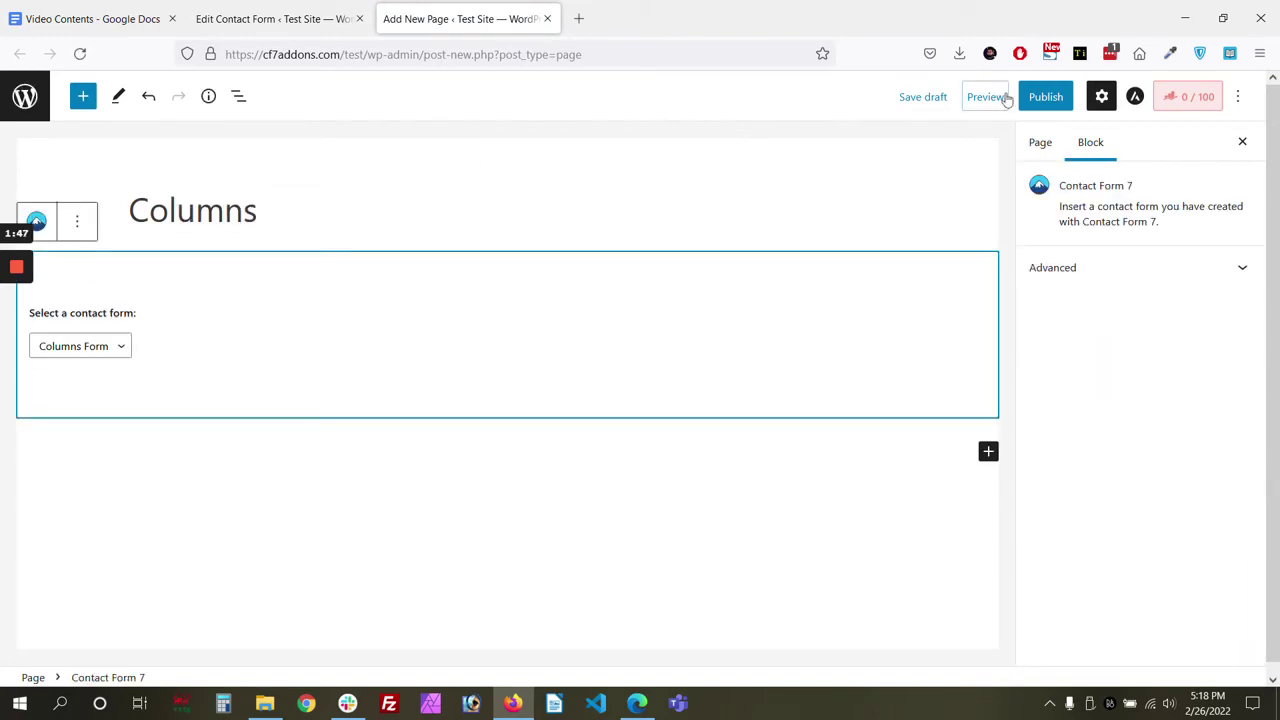
Step: Publish the Columns page and view the live form's column layout
left_click(1045, 96)
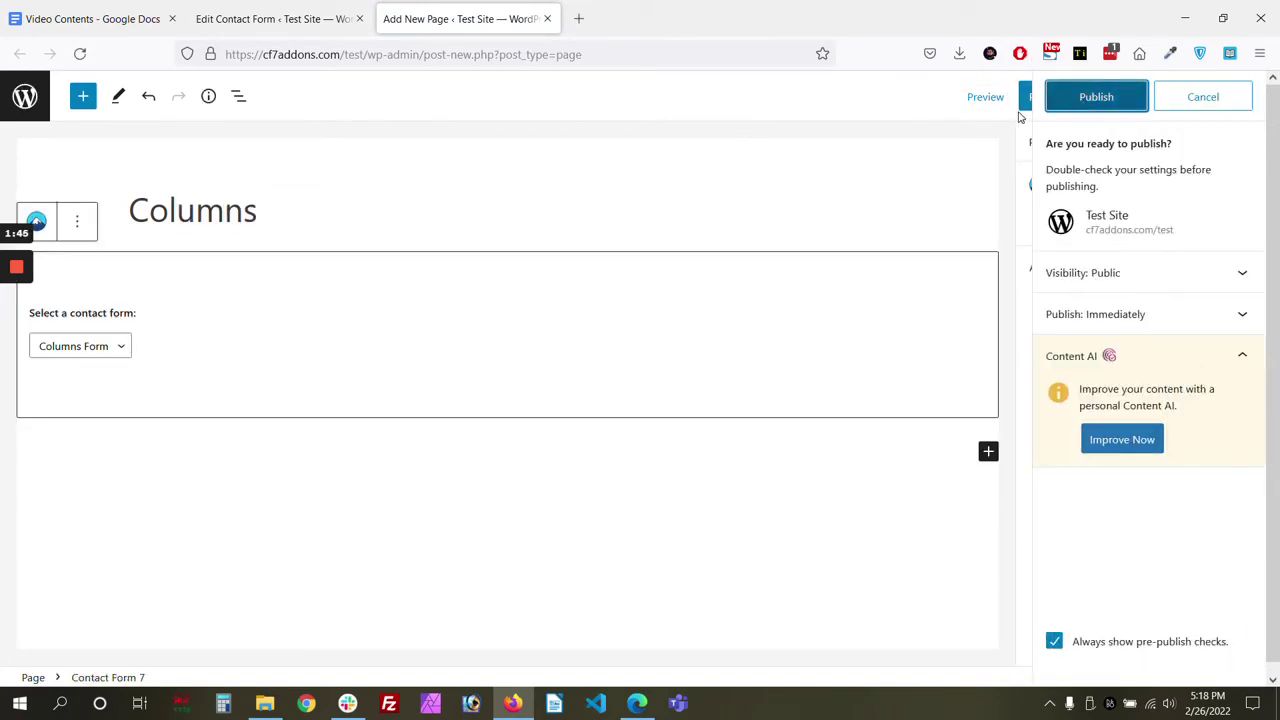
left_click(1095, 96)
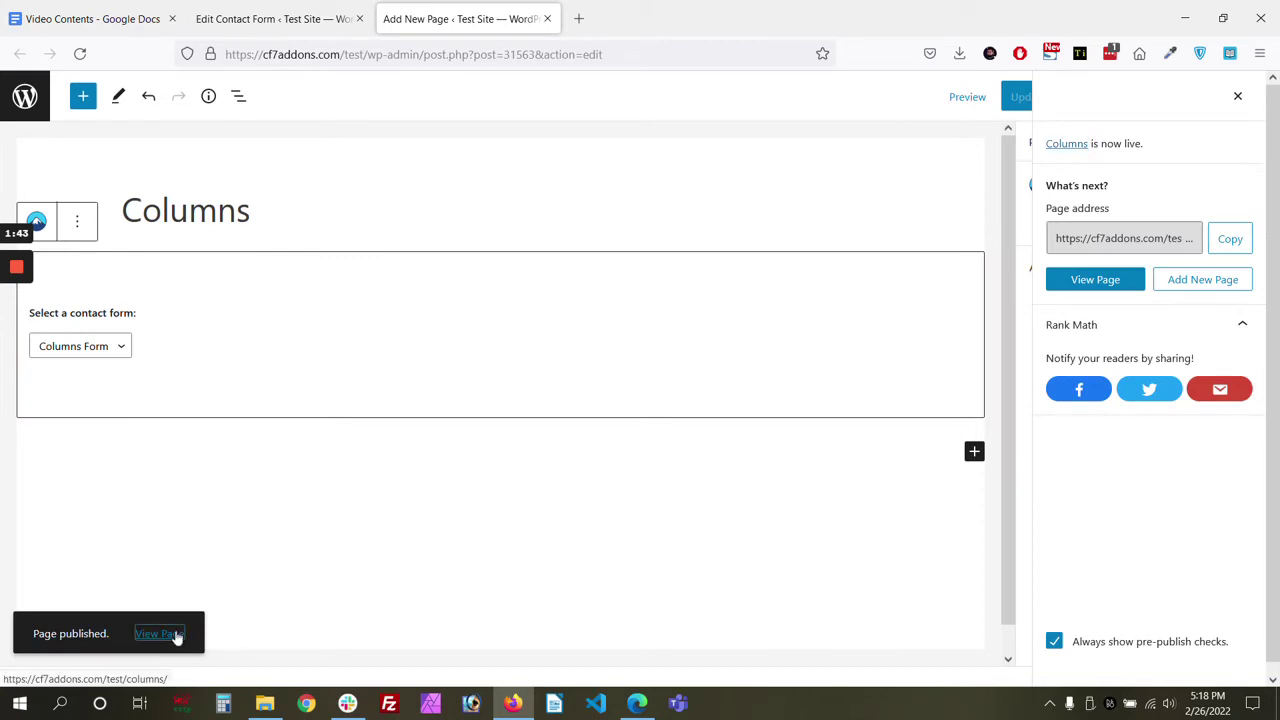
left_click(174, 636)
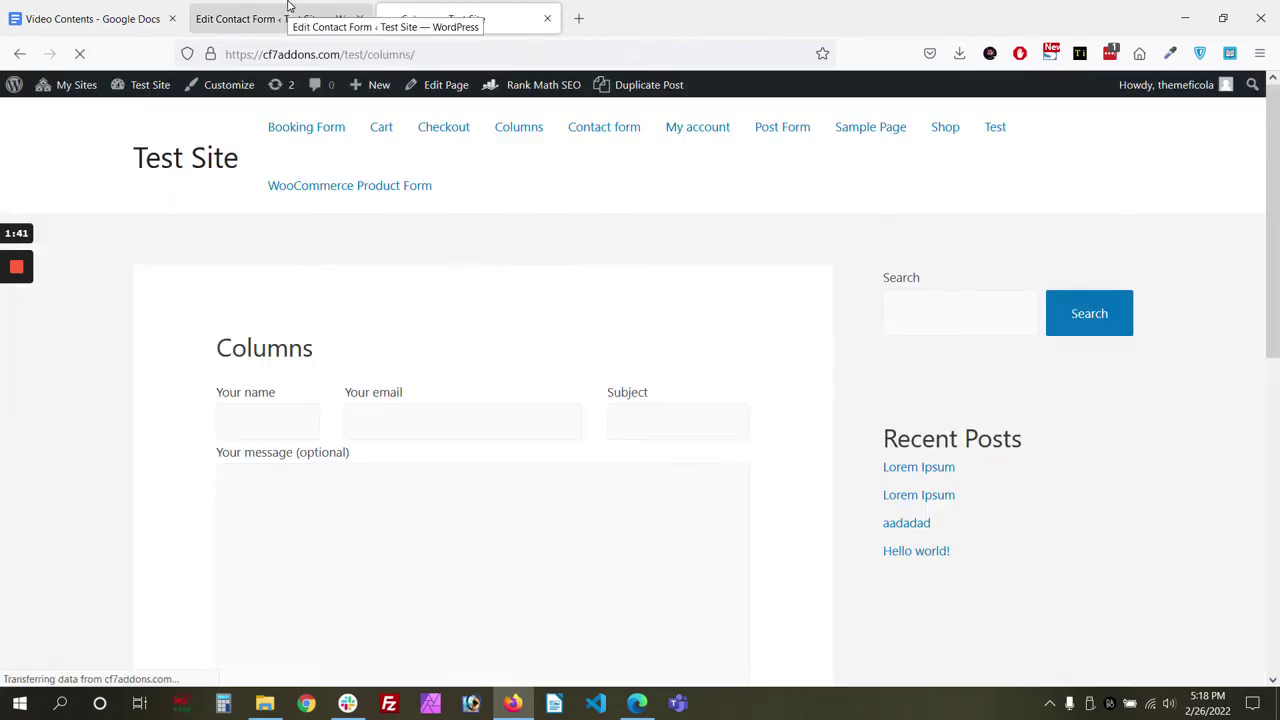
scroll(418, 315, "down", 2)
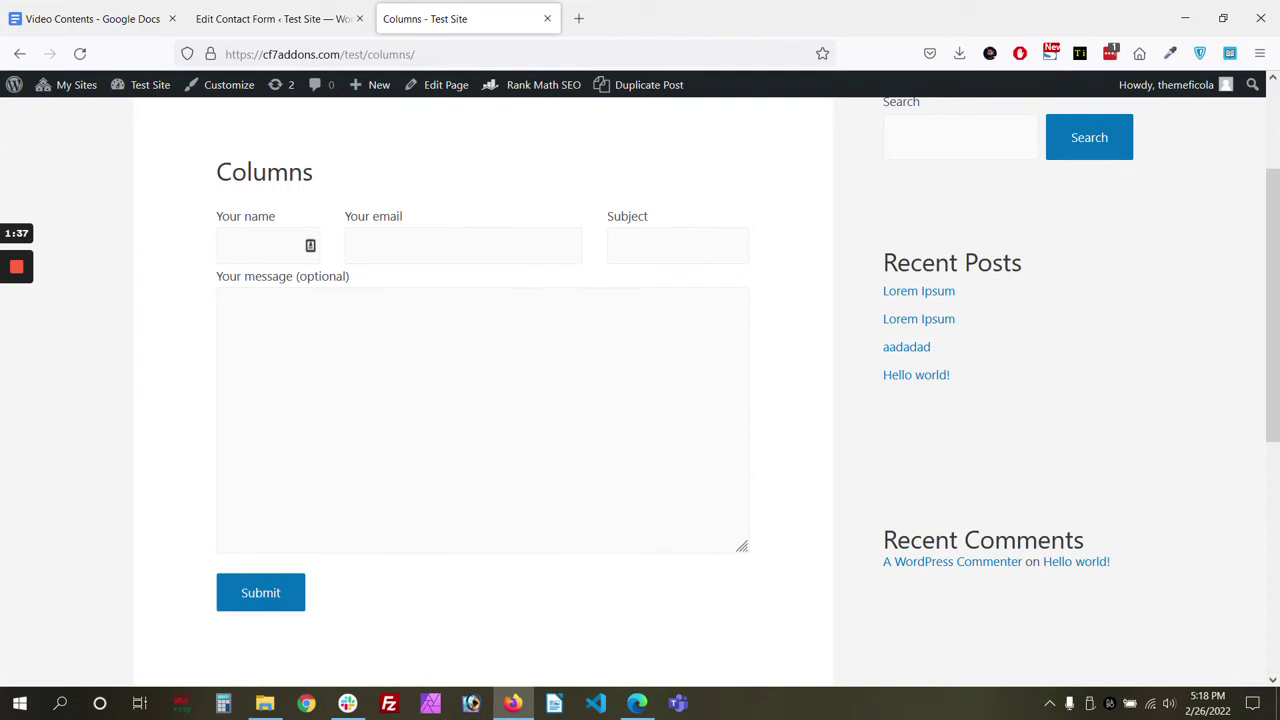
left_click(227, 245)
Step: Set the Your name column to 3% and the Your email column to 67%, save the form and reload the live Columns page
left_click(275, 10)
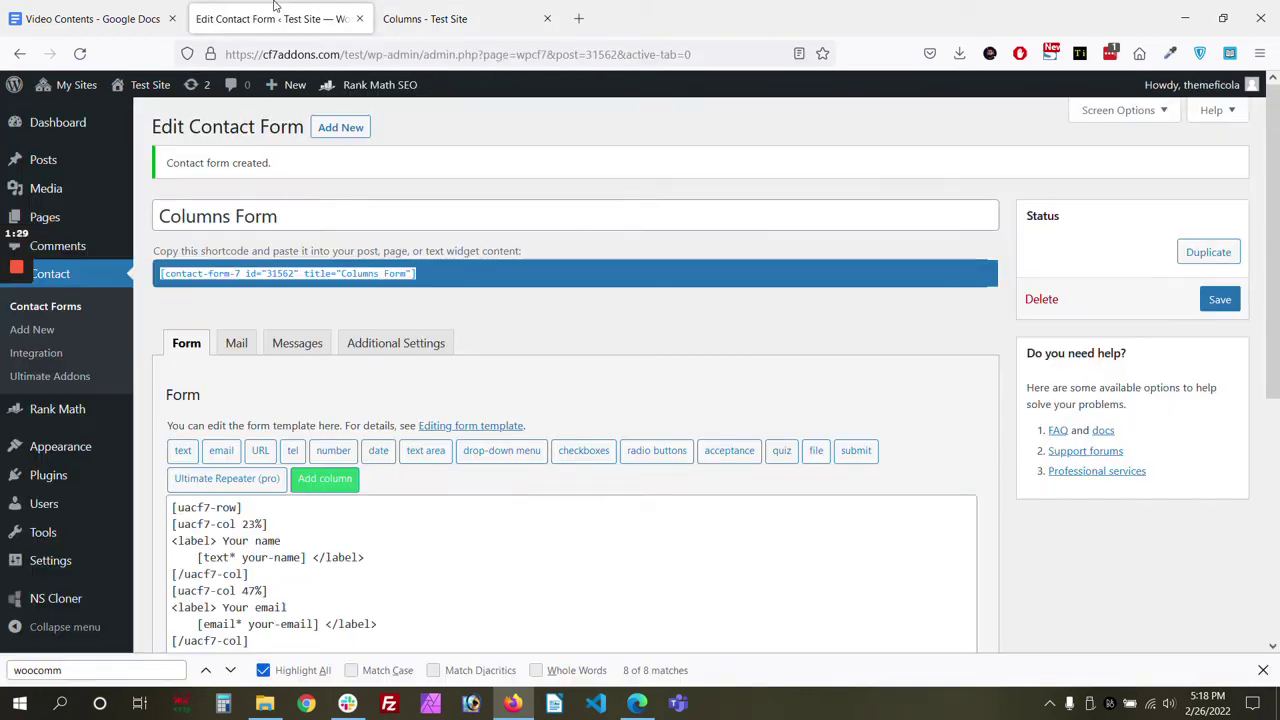
scroll(486, 500, "down", 3)
left_click(486, 500)
key("BackSpace")
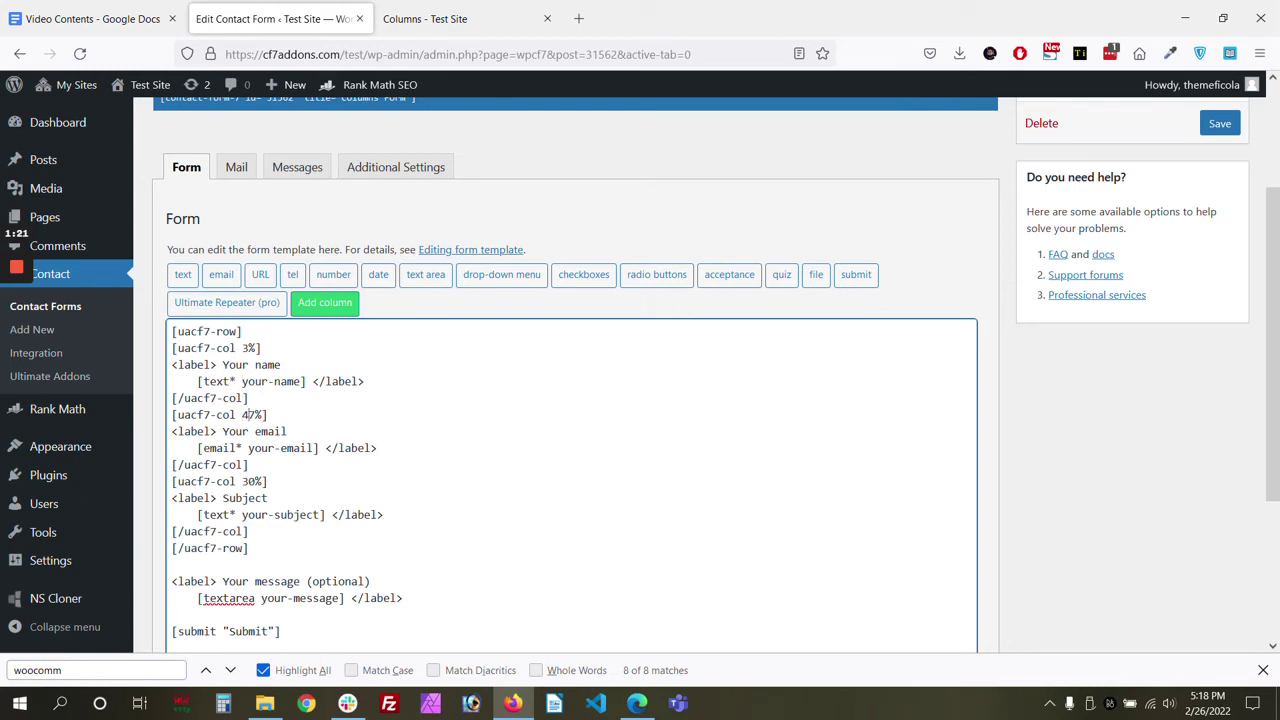
key("BackSpace")
type("67")
left_click(1232, 126)
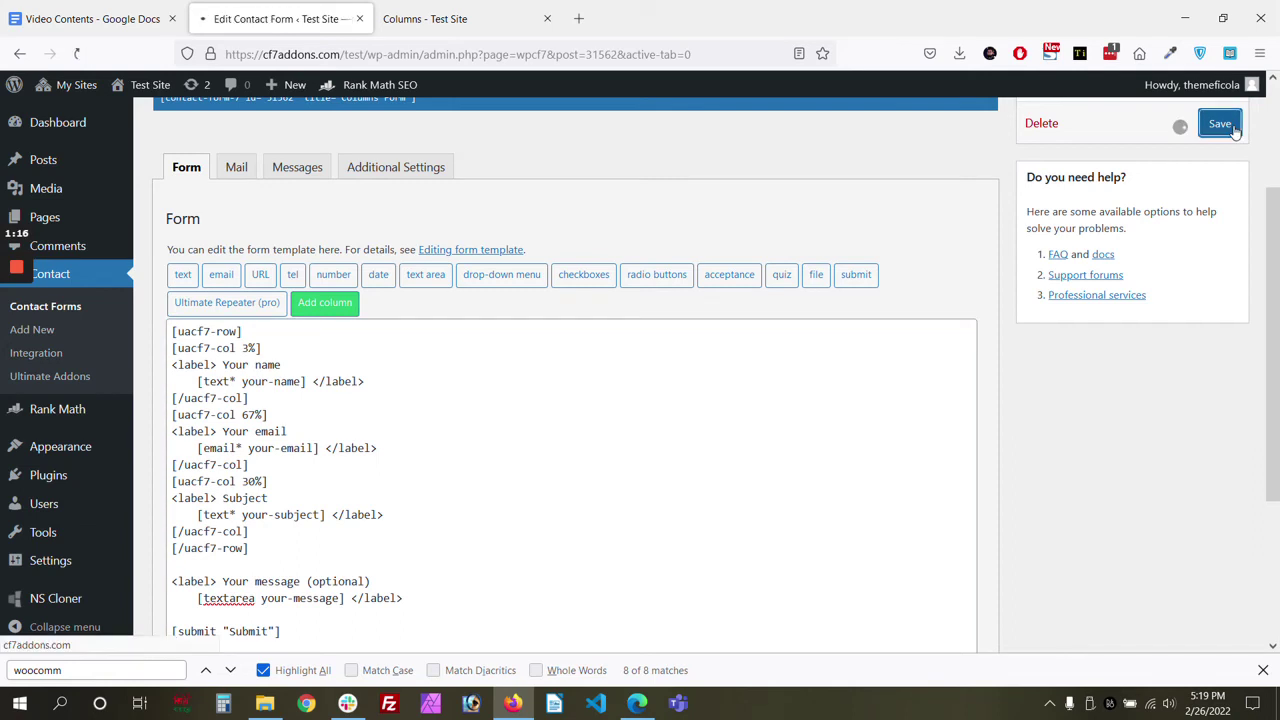
left_click(500, 20)
key("F5")
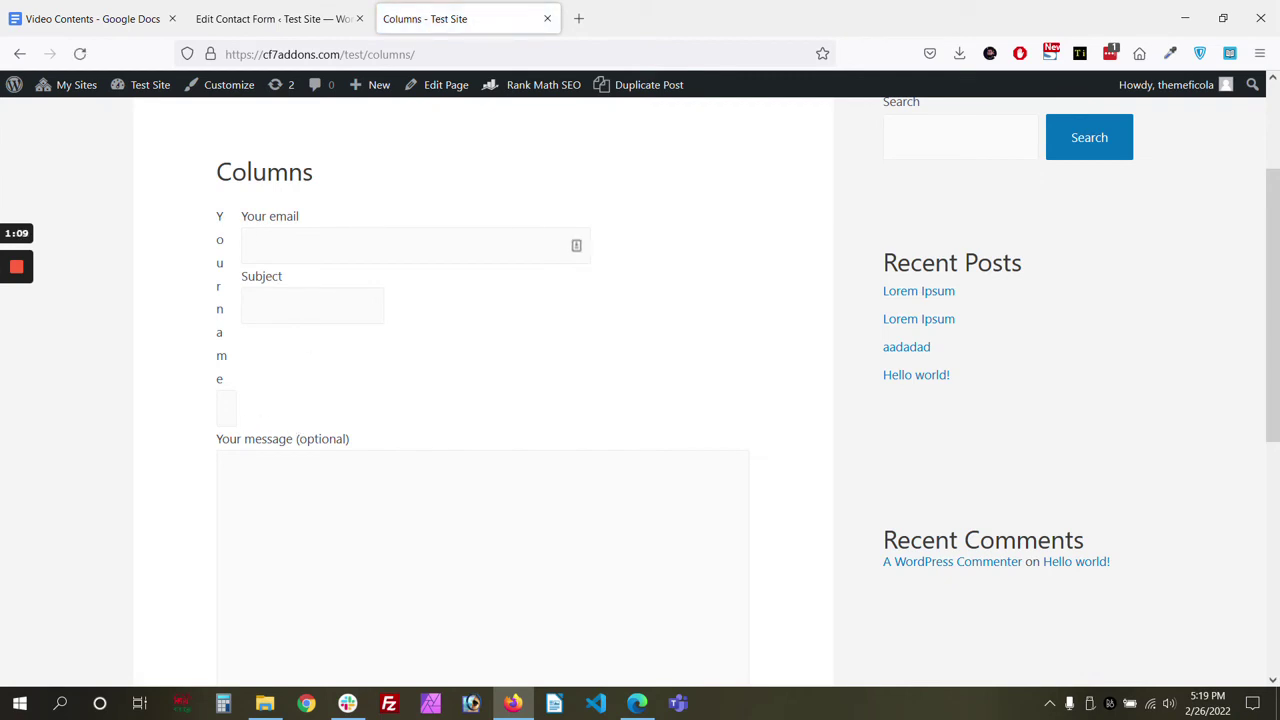
Step: Set the column widths to 10% for Your name, 65% for Your email and 25% for Subject, and save the form
left_click(272, 18)
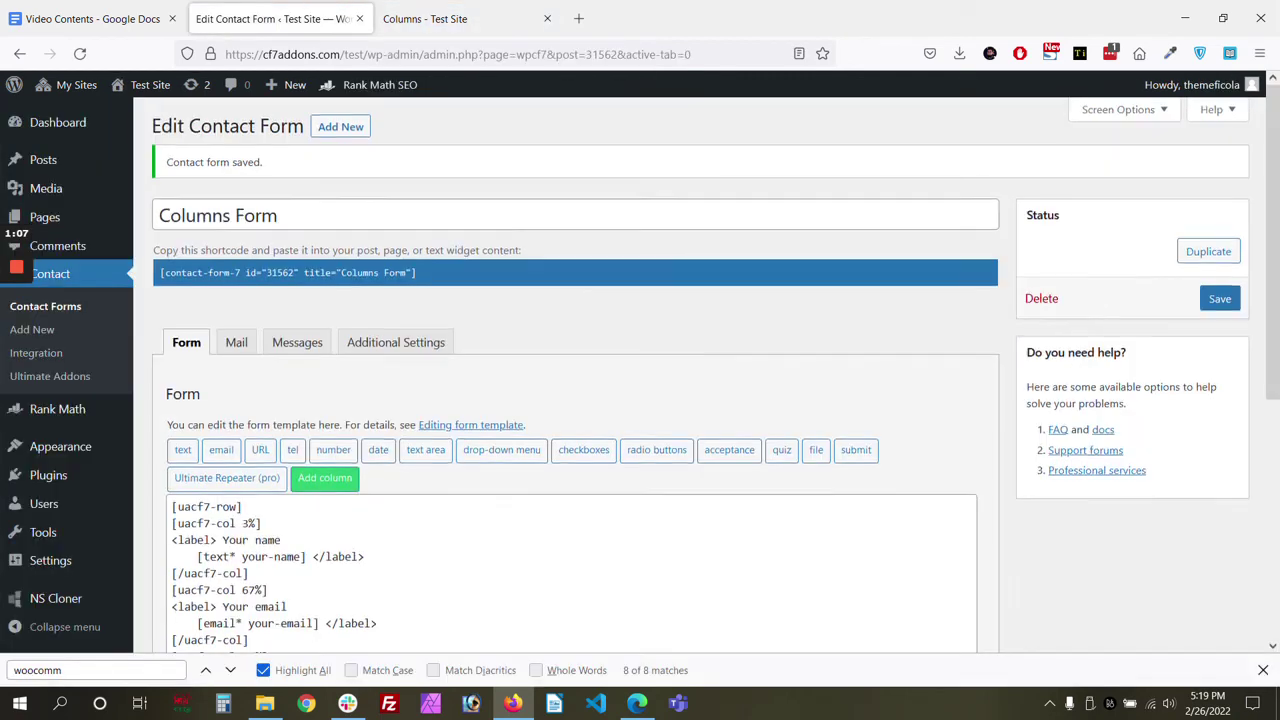
scroll(515, 273, "down", 3)
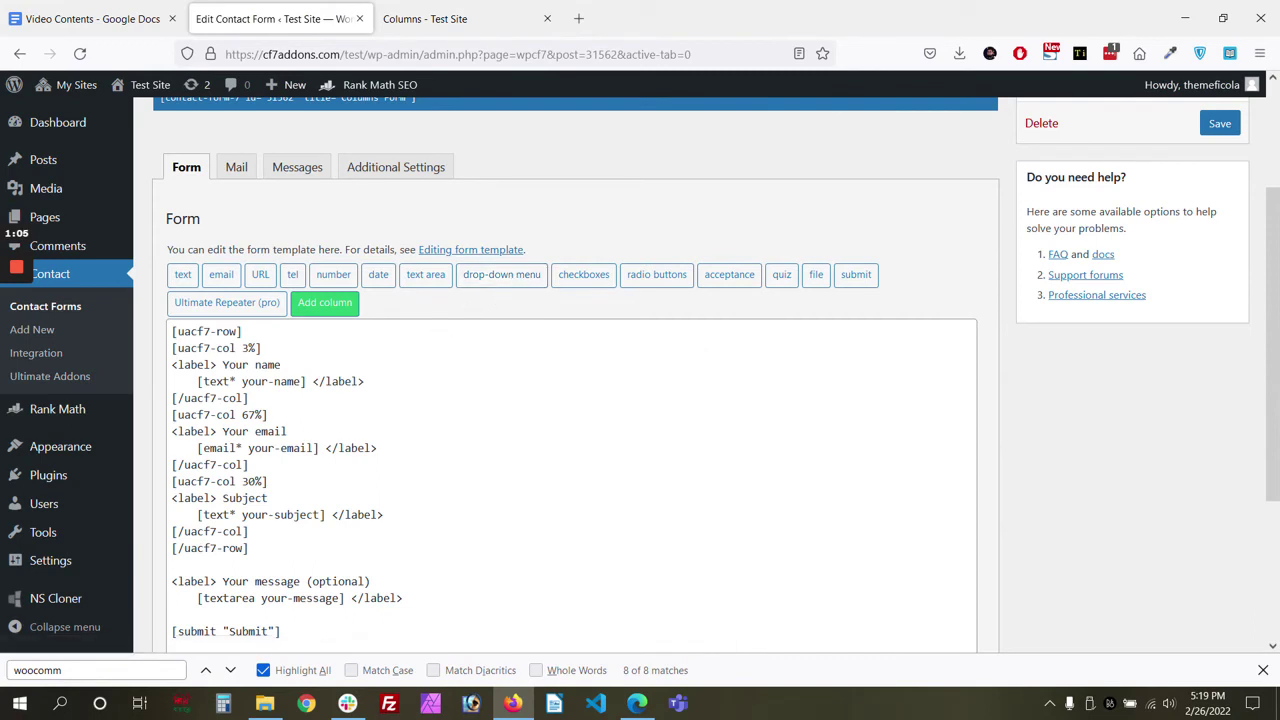
left_click(241, 348)
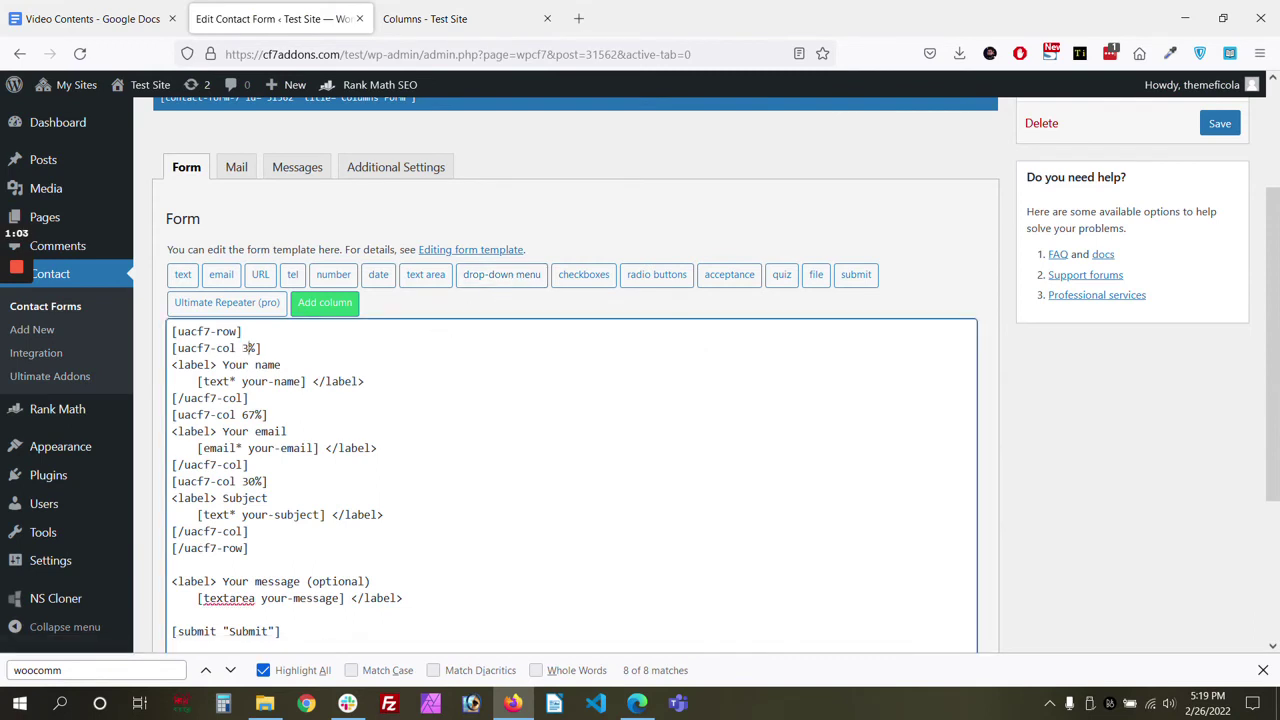
key("Delete")
type("10")
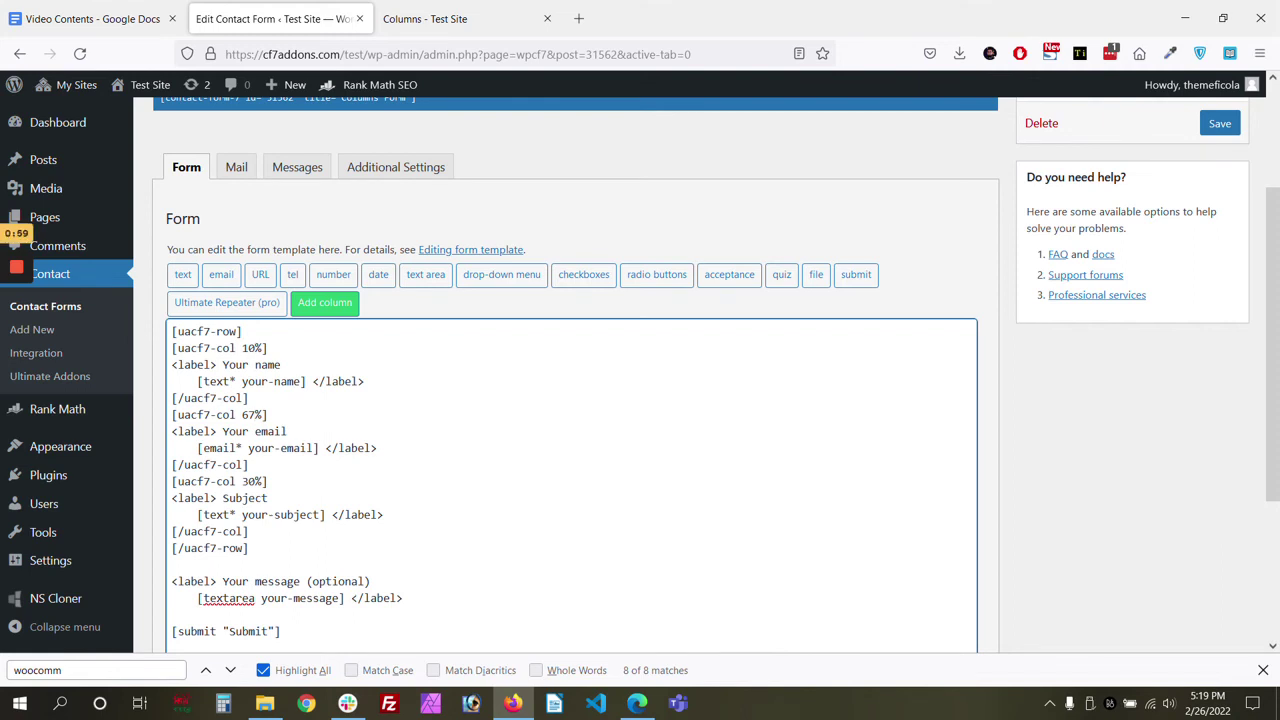
left_click(255, 414)
key("BackSpace")
type("5")
left_click(257, 481)
key("BackSpace")
key("BackSpace")
type("25")
left_click(1219, 123)
Step: Reload the live Columns page and check the Your name and Your email fields
left_click(465, 18)
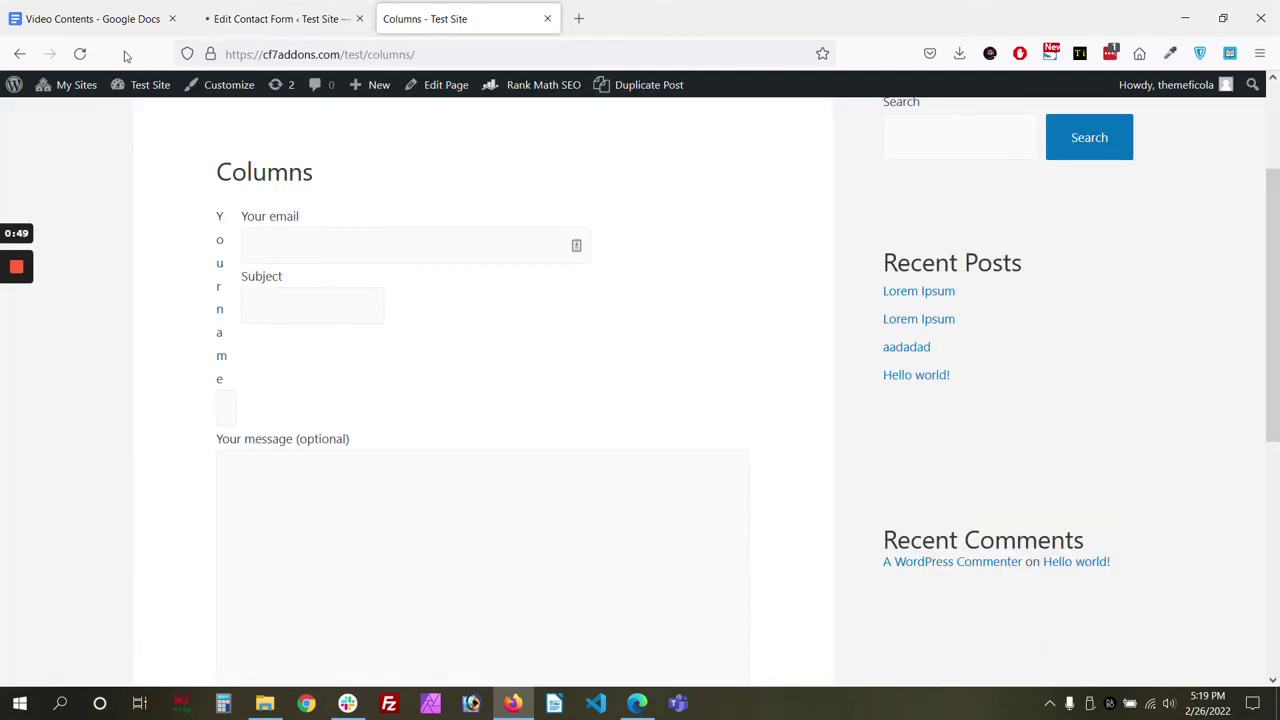
left_click(80, 54)
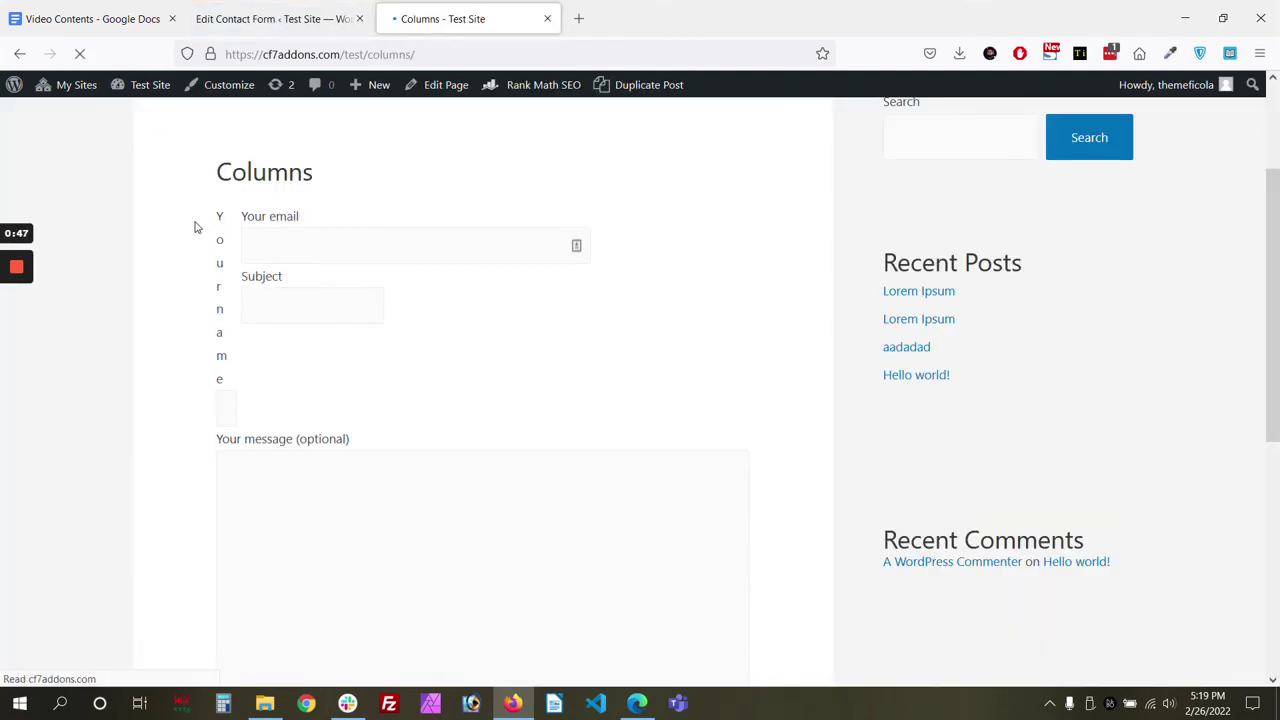
left_click(228, 268)
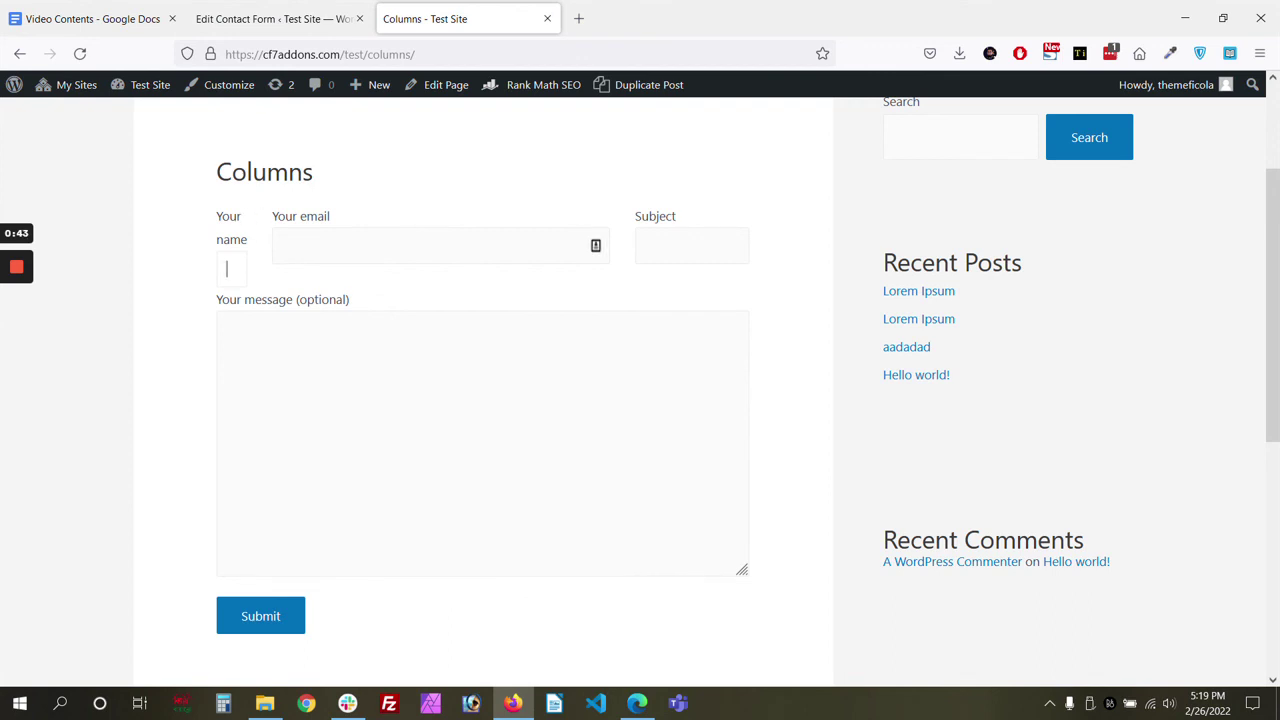
key("Tab")
Step: Compare the column widths in the form template with the layout on the live Columns page
left_click(280, 18)
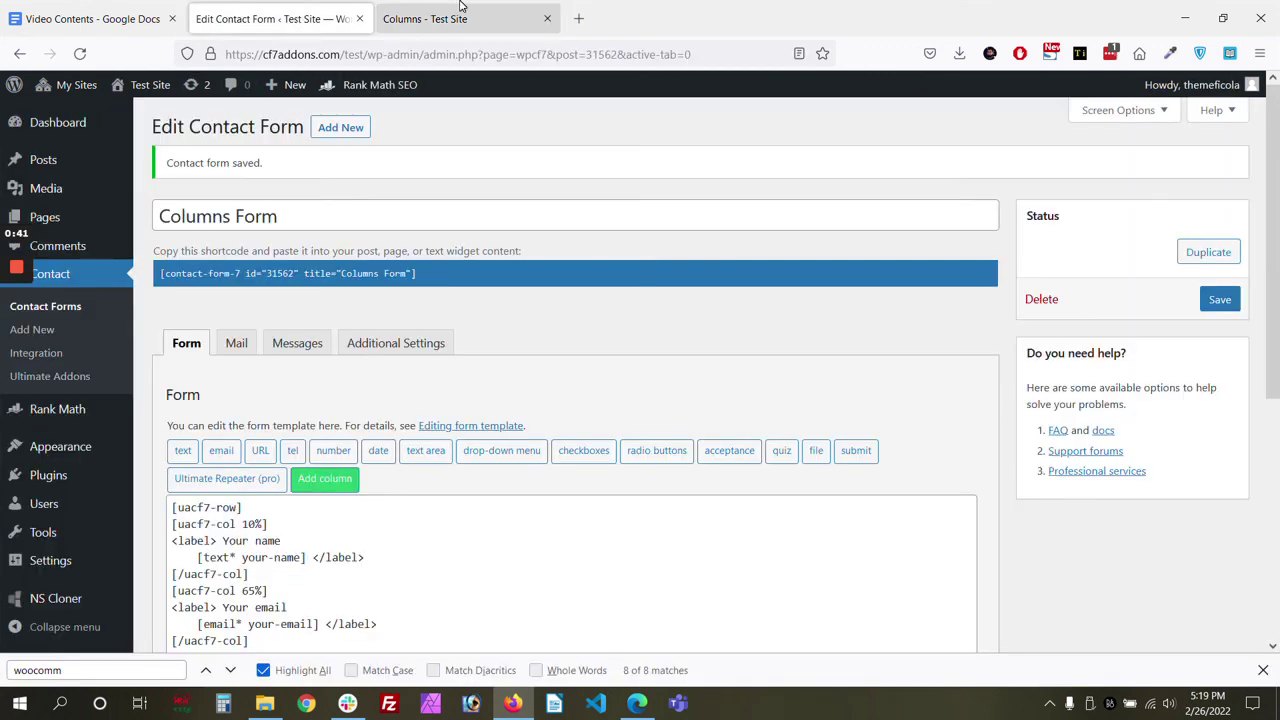
left_click(493, 7)
key("Tab")
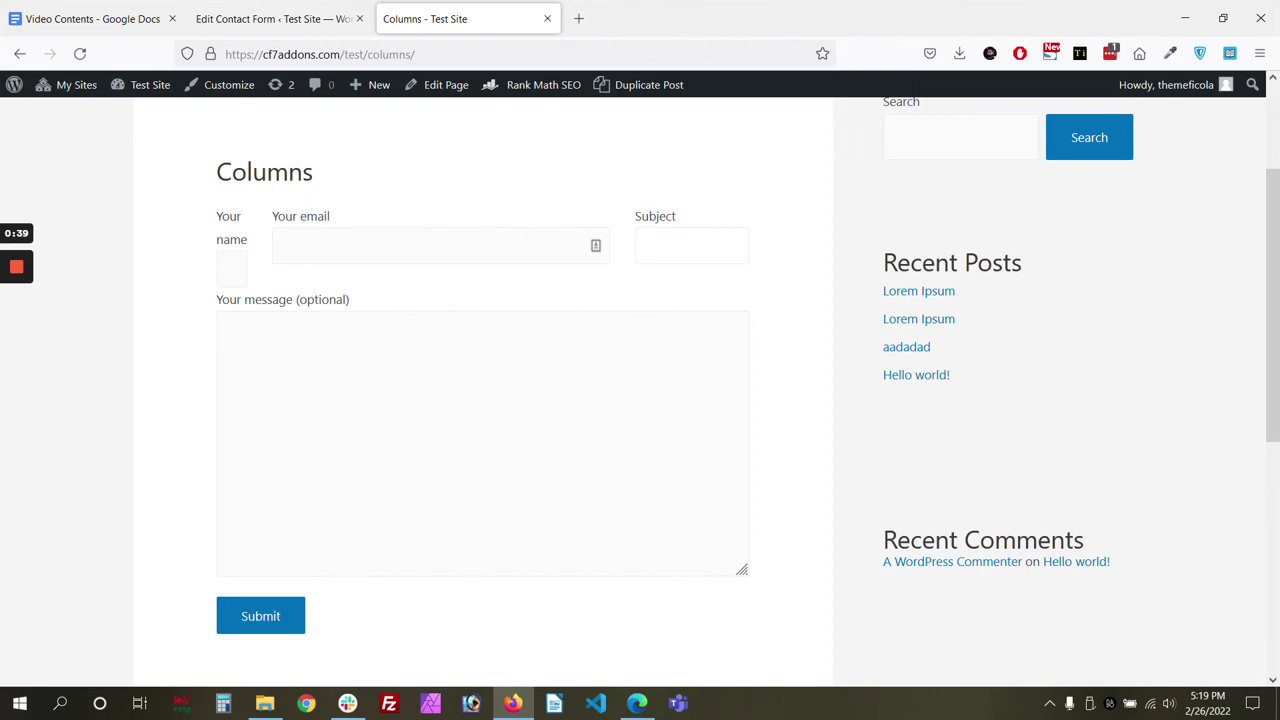
scroll(726, 306, "down", 1)
left_click(280, 18)
scroll(363, 365, "down", 3)
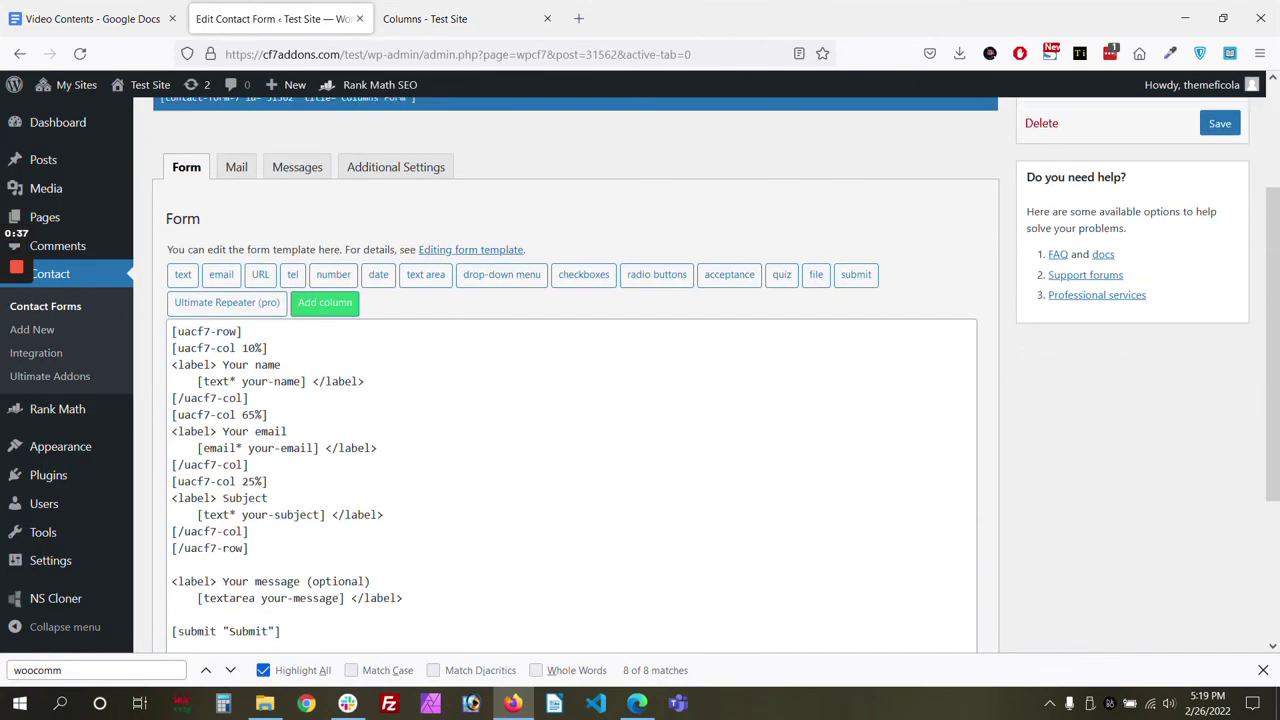
left_click(449, 6)
scroll(640, 390, "up", 1)
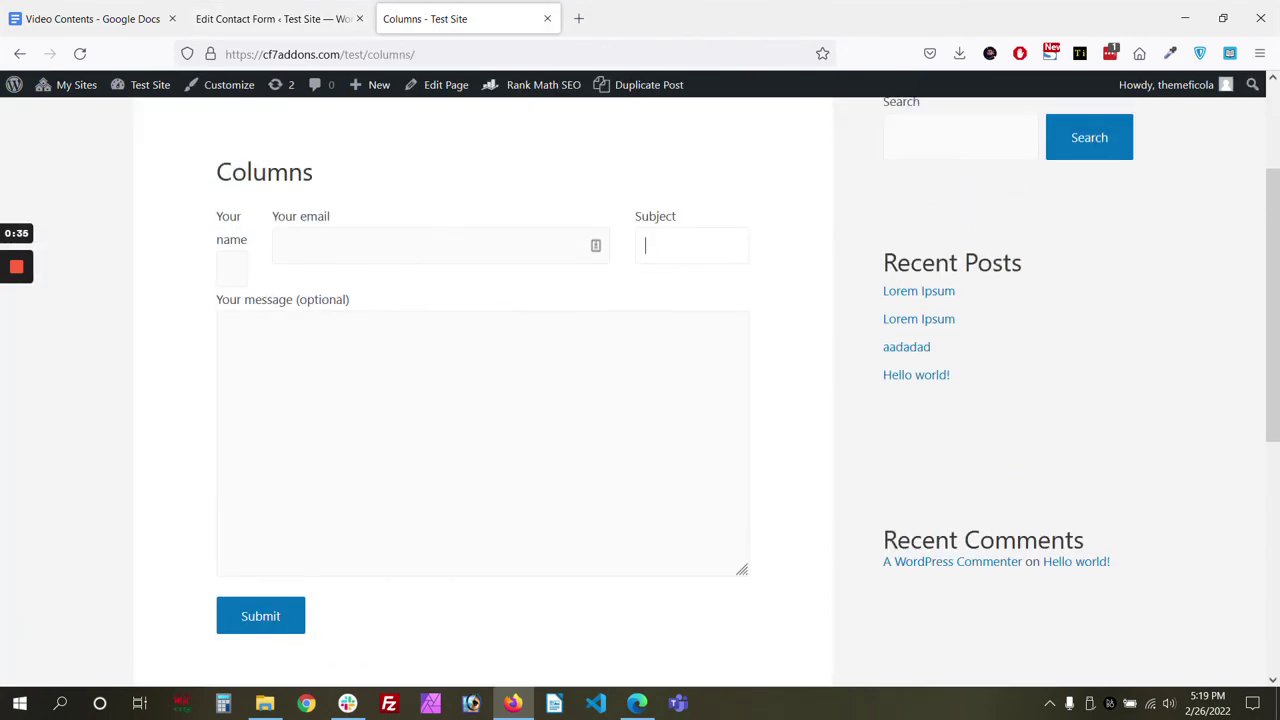